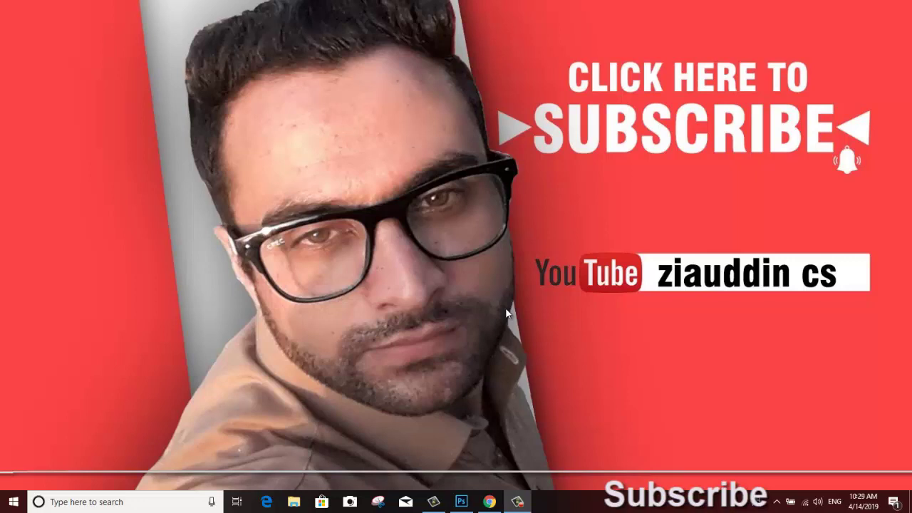
- Refresh the desktop and bring the empty Photoshop workspace to the front
{"action": "right_click", "coordinate": [441, 228]}
{"action": "left_click", "coordinate": [487, 266]}
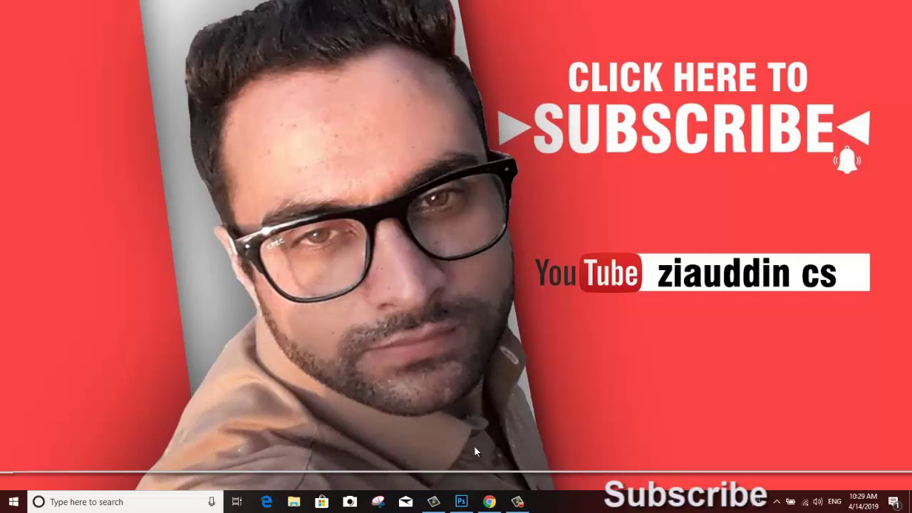
{"action": "left_click", "coordinate": [462, 503]}
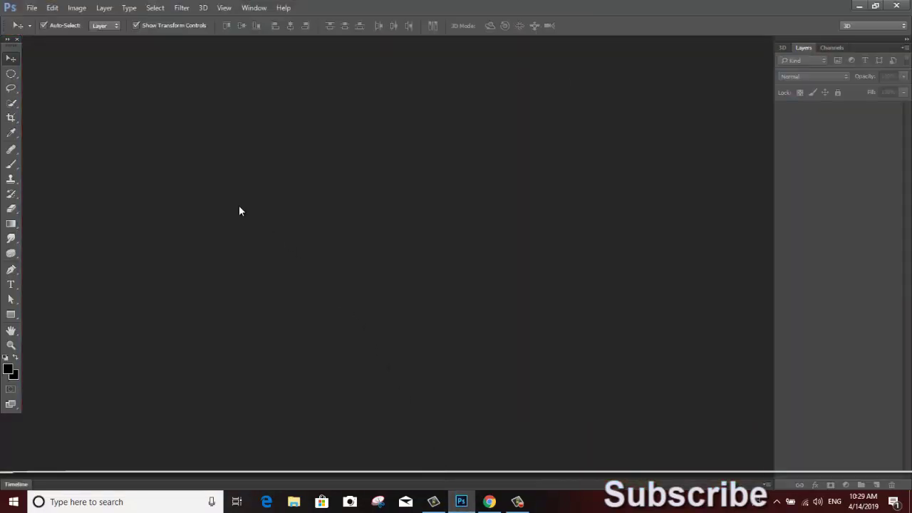
- Create a document named Wind, 8.5 × 6 inches at 300 ppi, with a black background
{"action": "left_click", "coordinate": [32, 8]}
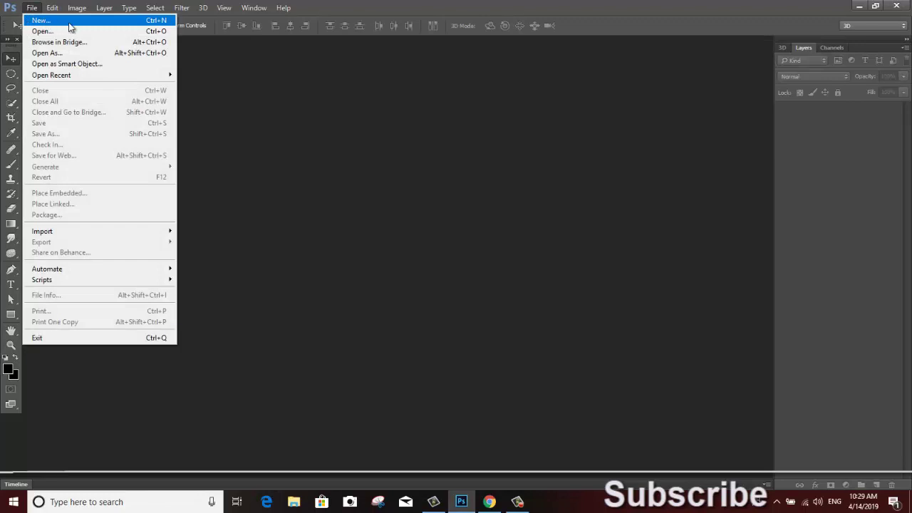
{"action": "left_click", "coordinate": [42, 22]}
{"action": "left_click_drag", "start_coordinate": [308, 96], "coordinate": [400, 120]}
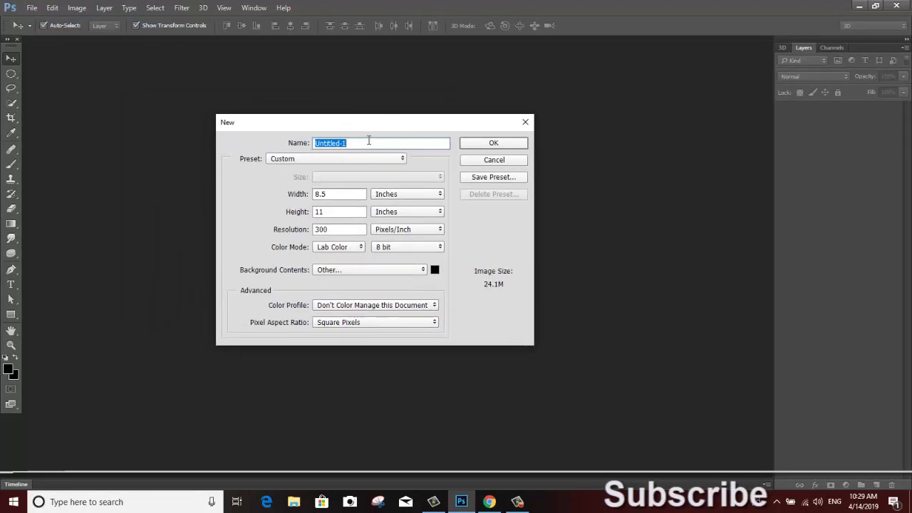
{"action": "type", "text": "Wind"}
{"action": "left_click", "coordinate": [349, 197]}
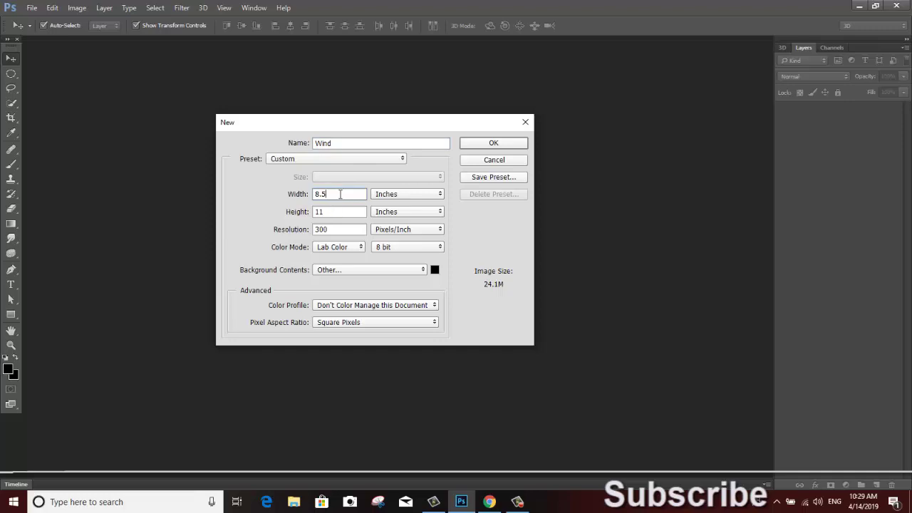
{"action": "key", "text": "Tab"}
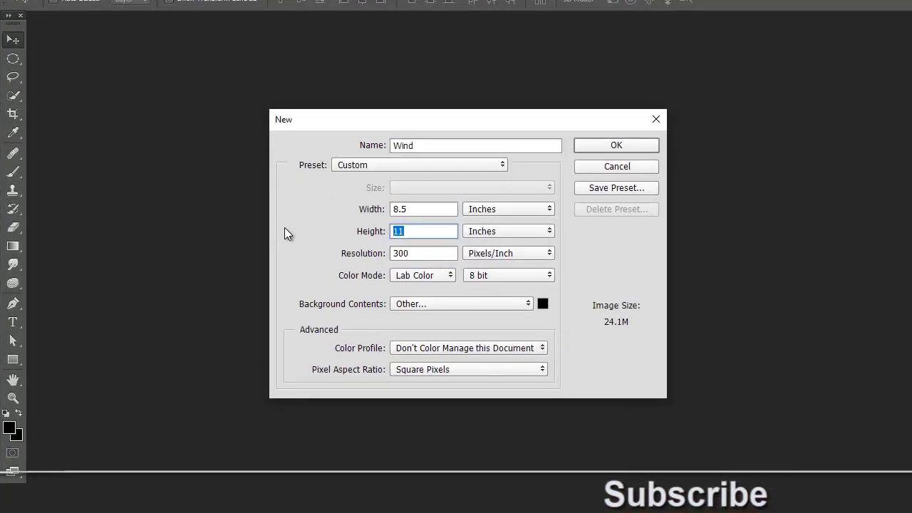
{"action": "type", "text": "6"}
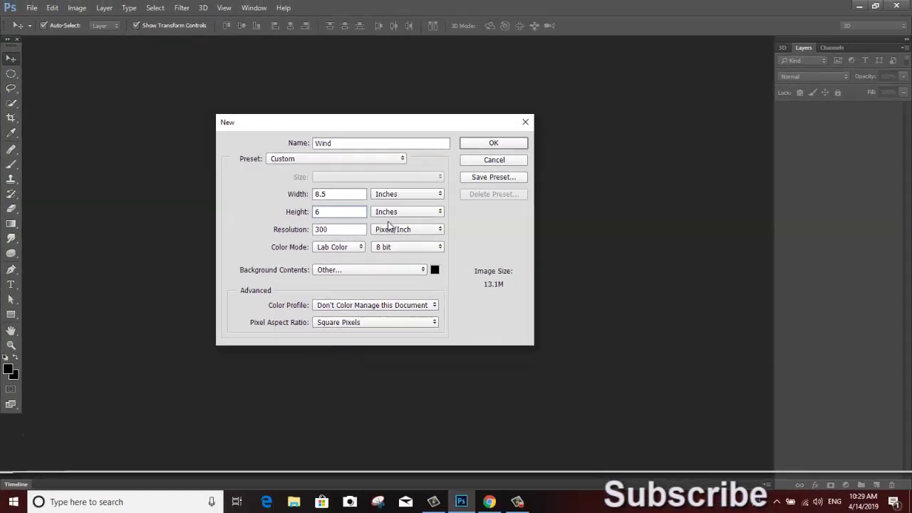
{"action": "left_click", "coordinate": [349, 230]}
{"action": "left_click", "coordinate": [494, 144]}
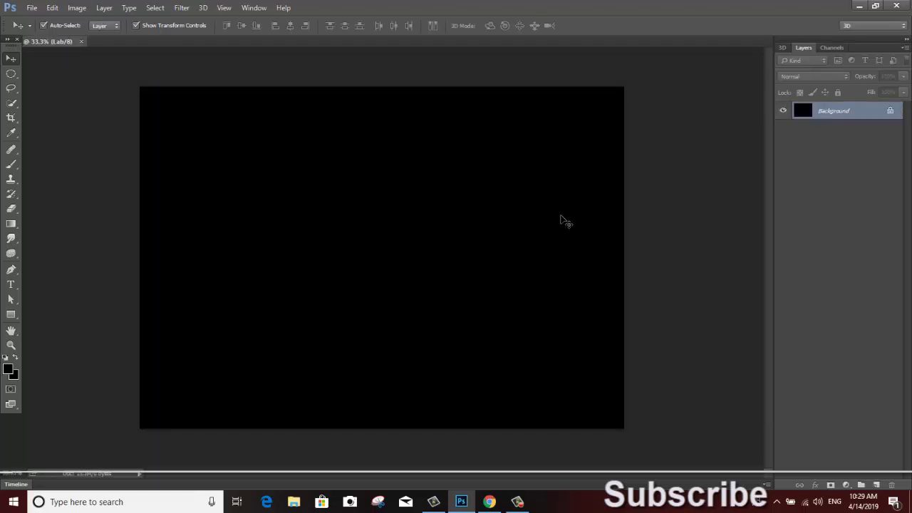
- Select the Type tool and set the font to Arial Black, Black style, 72 pt
{"action": "left_click", "coordinate": [11, 286]}
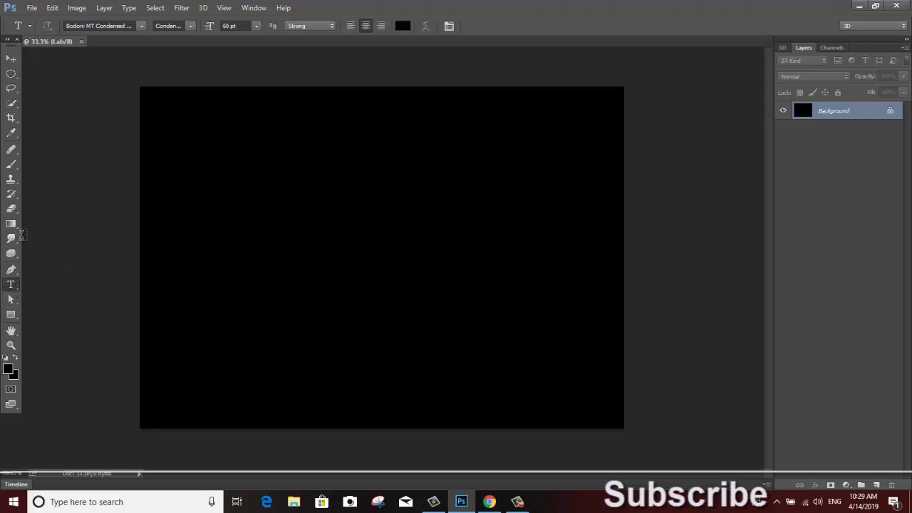
{"action": "left_click", "coordinate": [140, 26]}
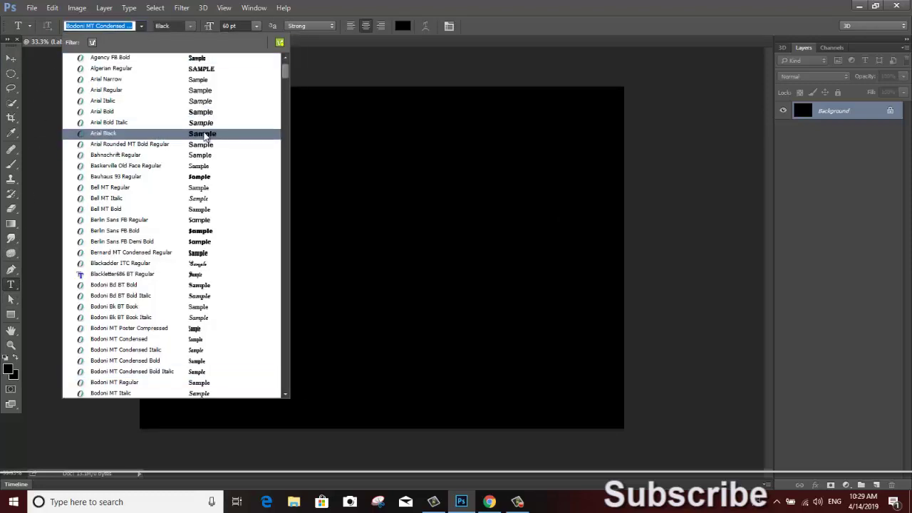
{"action": "left_click", "coordinate": [205, 134]}
{"action": "left_click", "coordinate": [191, 28]}
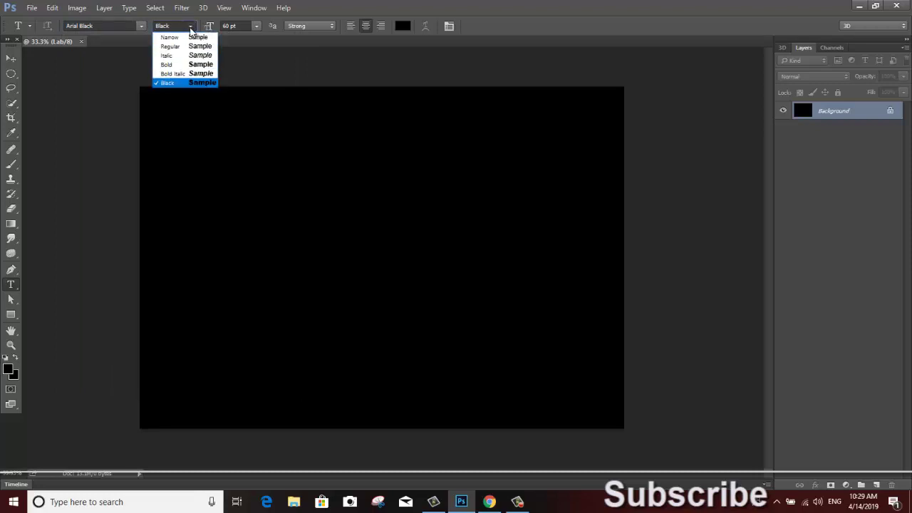
{"action": "left_click", "coordinate": [194, 29]}
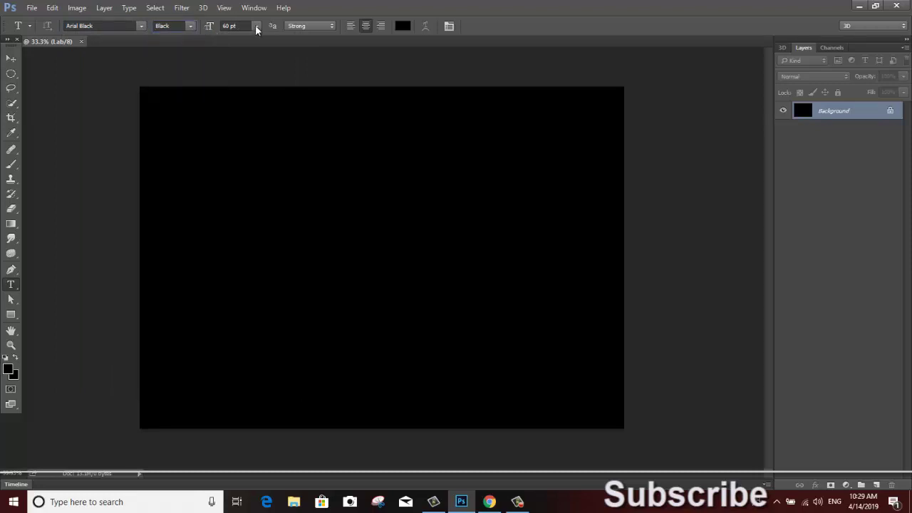
{"action": "left_click", "coordinate": [256, 28]}
{"action": "left_click", "coordinate": [255, 217]}
- Set the text colour to white and place a text insertion point on the canvas
{"action": "left_click", "coordinate": [403, 27]}
{"action": "left_click_drag", "start_coordinate": [147, 142], "coordinate": [145, 98]}
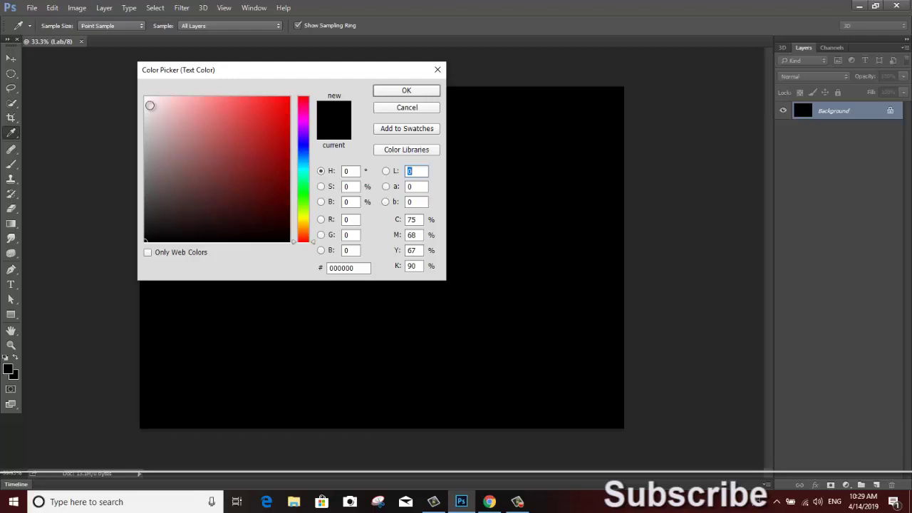
{"action": "left_click", "coordinate": [407, 91]}
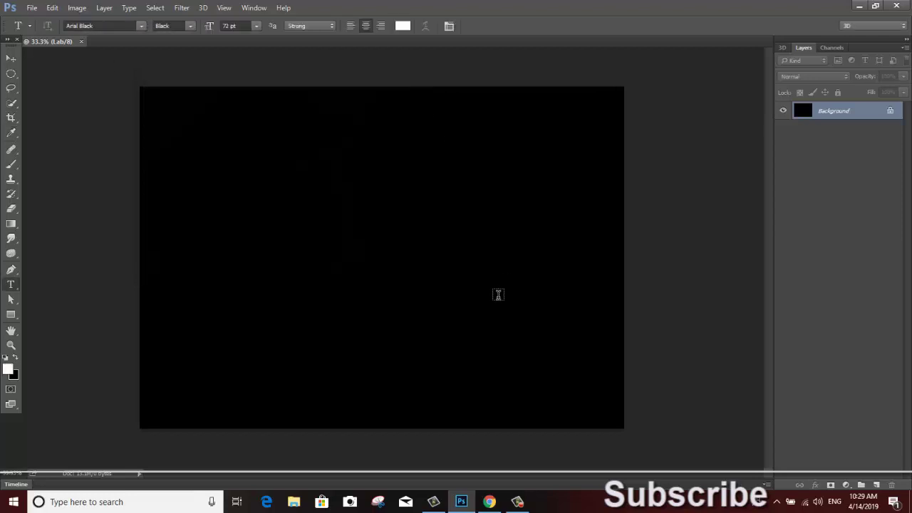
{"action": "left_click", "coordinate": [209, 246]}
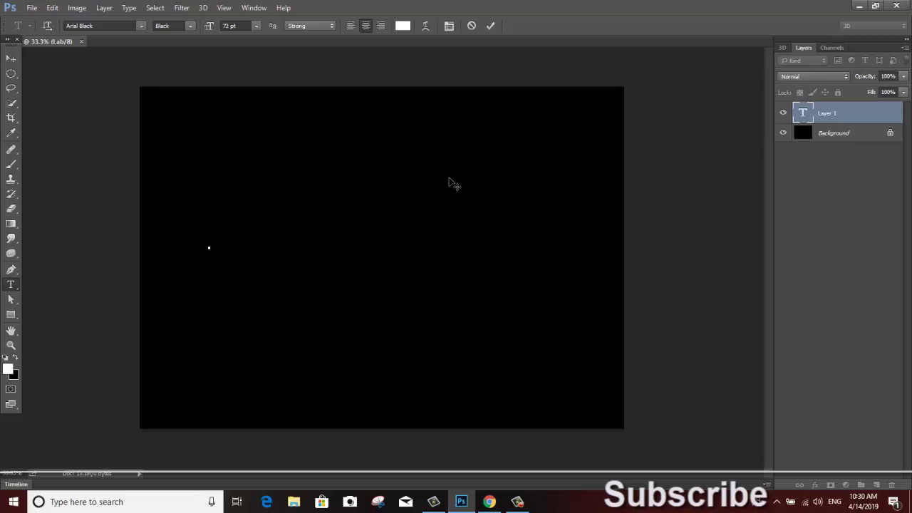
- Type WIND and move it down and to the right on the canvas
{"action": "type", "text": "WIN"}
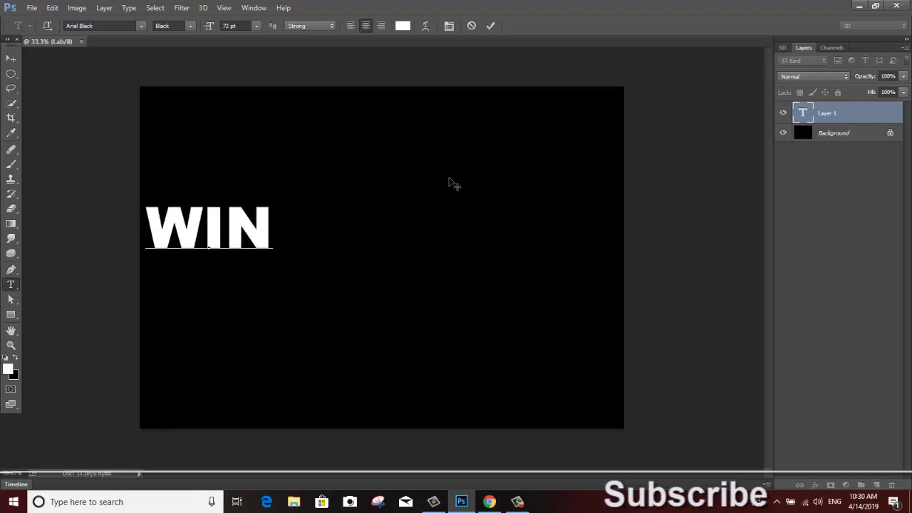
{"action": "type", "text": "D"}
{"action": "left_click", "coordinate": [10, 61]}
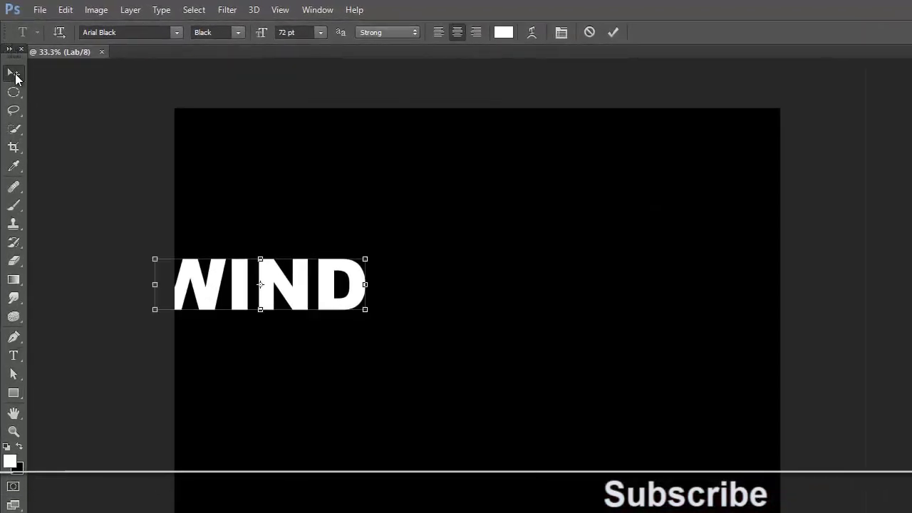
{"action": "left_click_drag", "start_coordinate": [281, 308], "coordinate": [435, 369]}
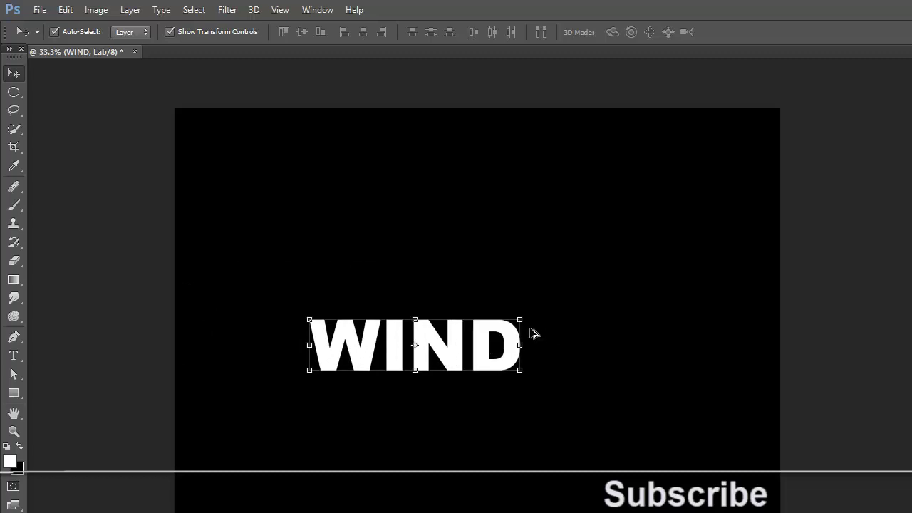
{"action": "left_click", "coordinate": [521, 320]}
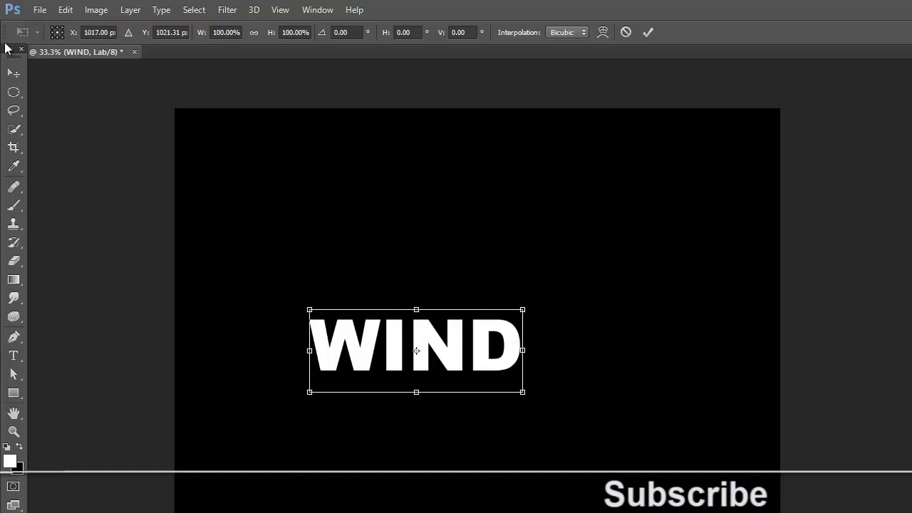
{"action": "left_click", "coordinate": [648, 31]}
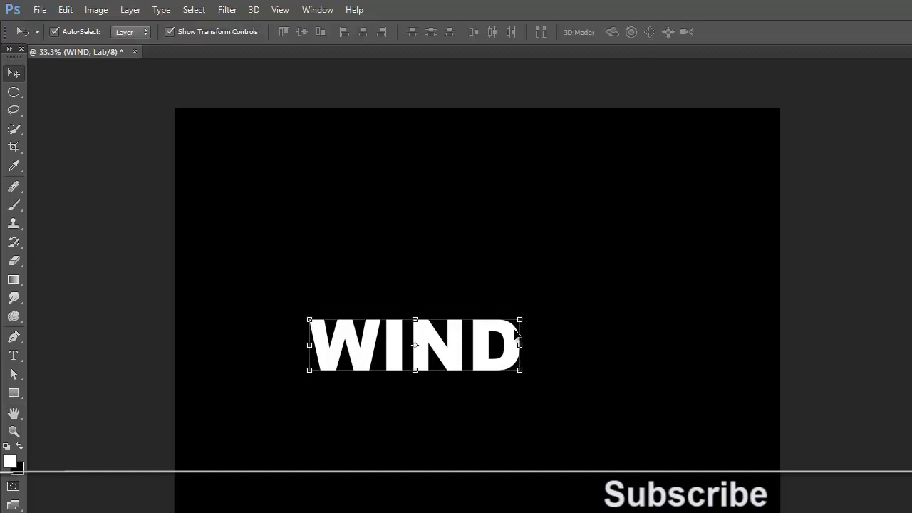
{"action": "left_click", "coordinate": [521, 319]}
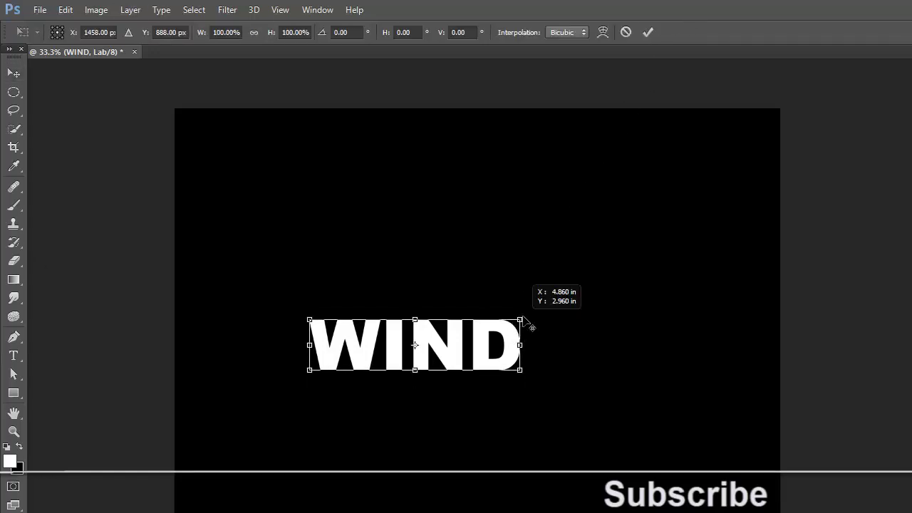
{"action": "left_click", "coordinate": [11, 74]}
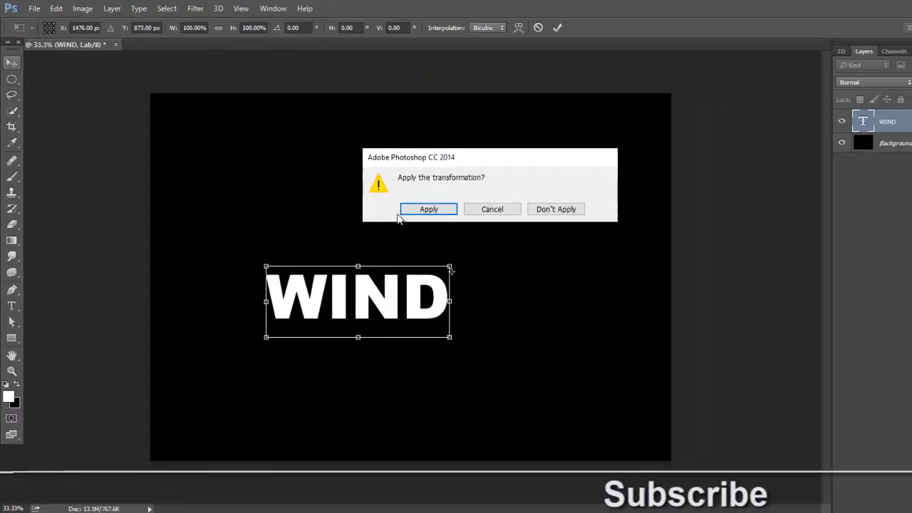
{"action": "left_click", "coordinate": [399, 194]}
- Scale WIND to about double size, recentre and widen it, then commit
{"action": "left_click_drag", "start_coordinate": [416, 256], "coordinate": [470, 224]}
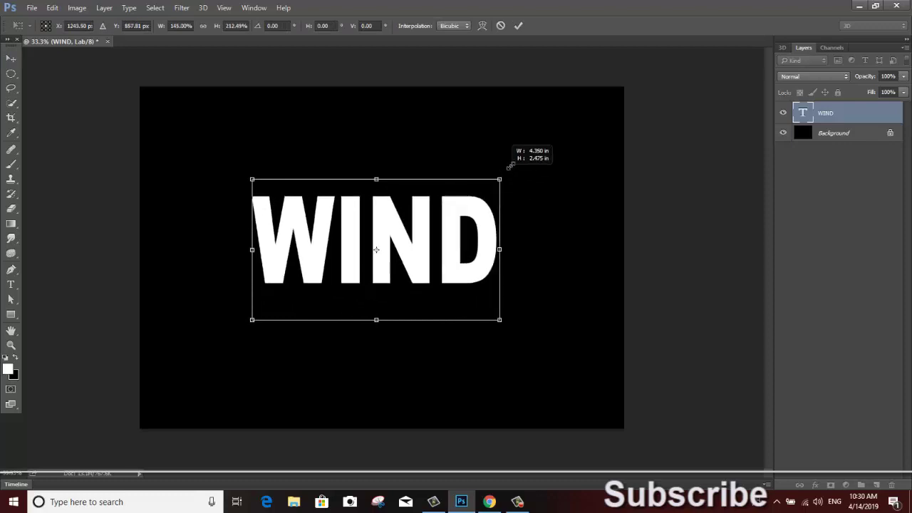
{"action": "left_click_drag", "start_coordinate": [471, 224], "coordinate": [601, 144]}
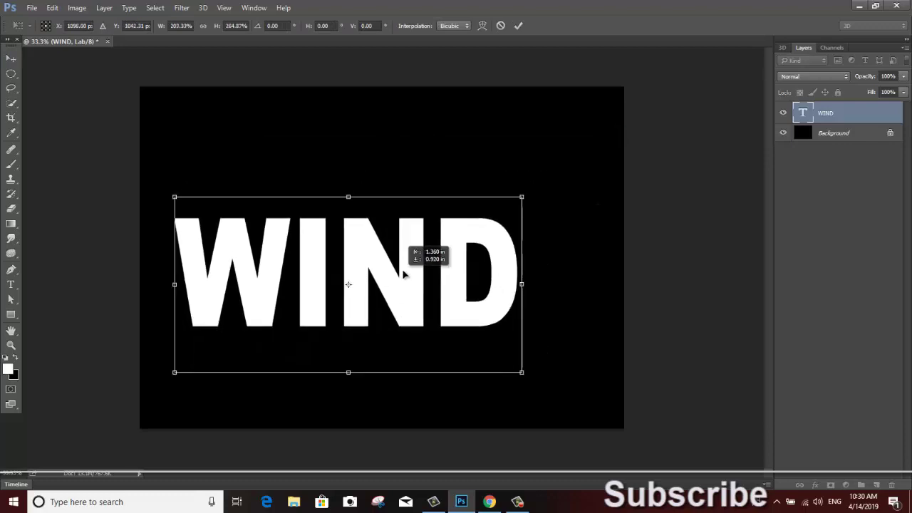
{"action": "left_click_drag", "start_coordinate": [451, 240], "coordinate": [396, 280]}
{"action": "left_click_drag", "start_coordinate": [544, 270], "coordinate": [586, 270]}
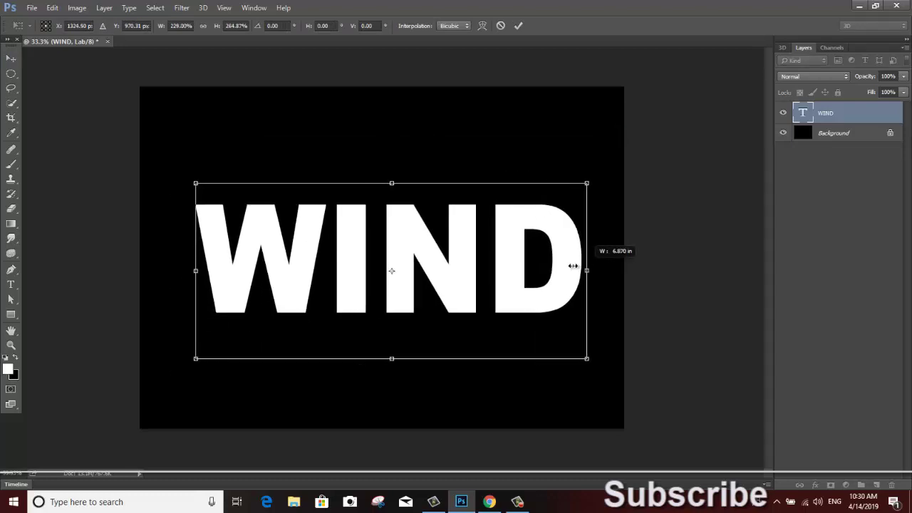
{"action": "left_click_drag", "start_coordinate": [195, 272], "coordinate": [174, 271]}
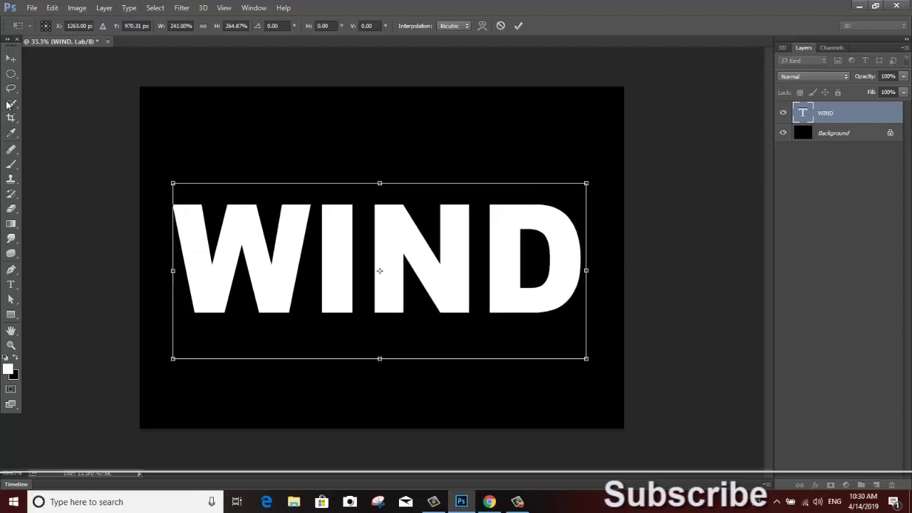
{"action": "left_click", "coordinate": [519, 26]}
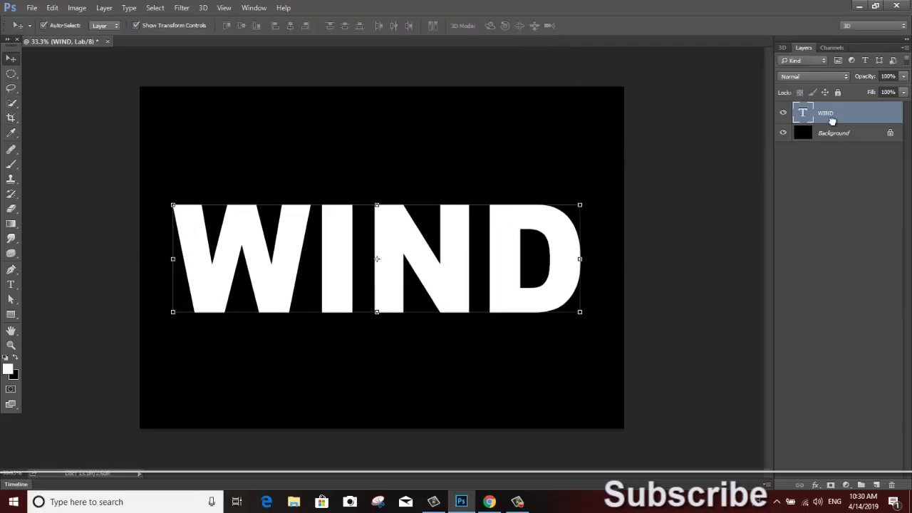
- Duplicate the WIND layer, rasterize the copy, and apply the Wind filter from the left
{"action": "left_click_drag", "start_coordinate": [833, 121], "coordinate": [877, 486]}
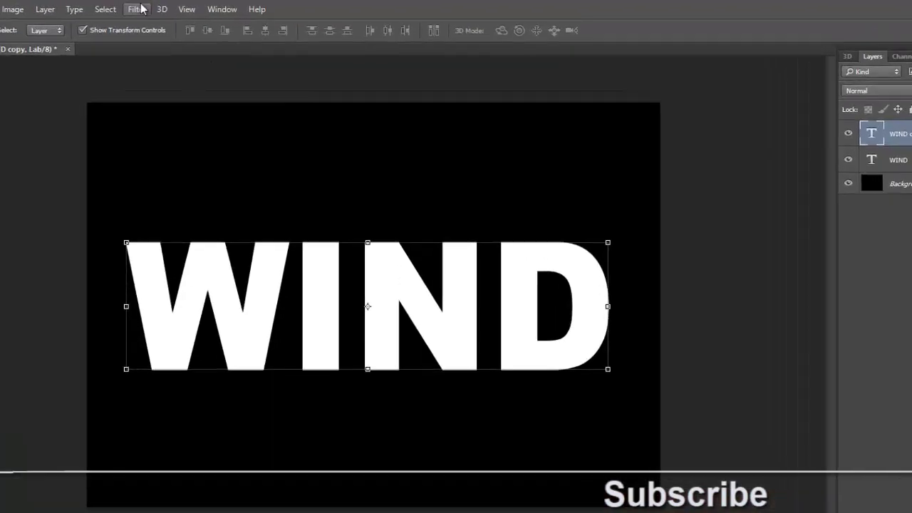
{"action": "left_click", "coordinate": [182, 7]}
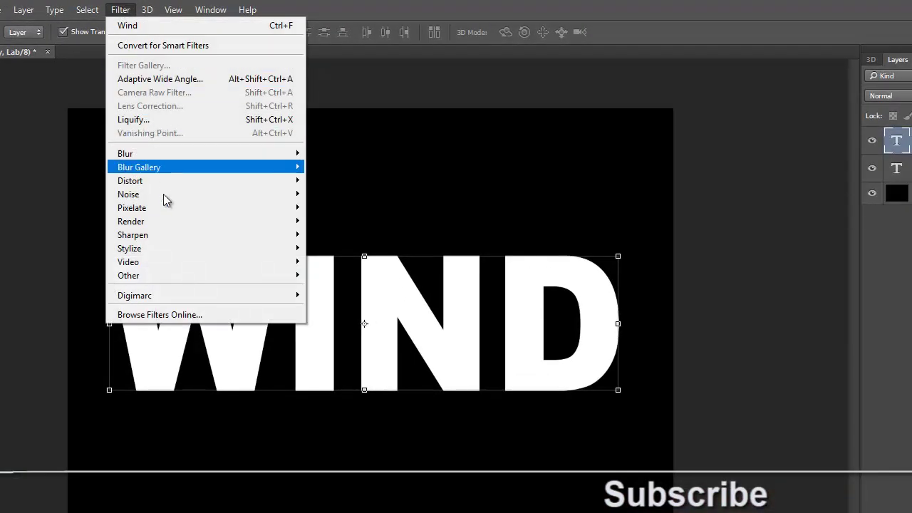
{"action": "mouse_move", "coordinate": [129, 248]}
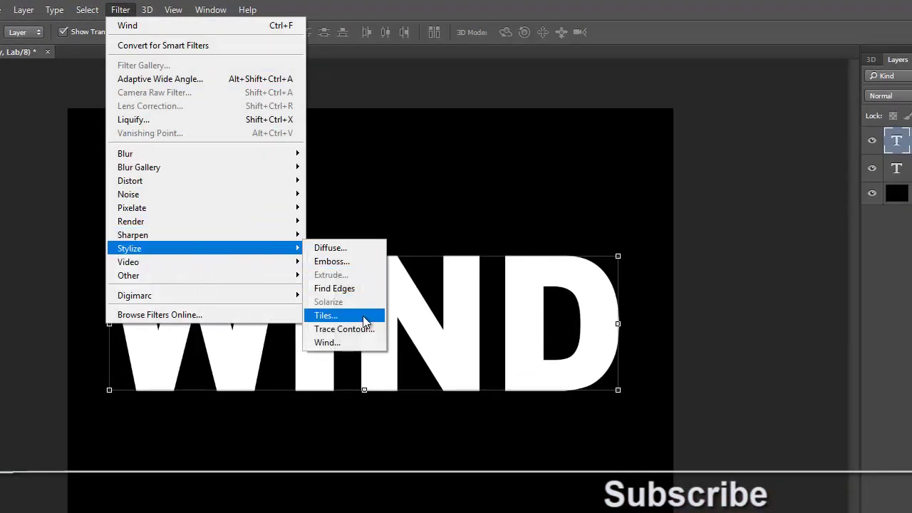
{"action": "left_click", "coordinate": [340, 350]}
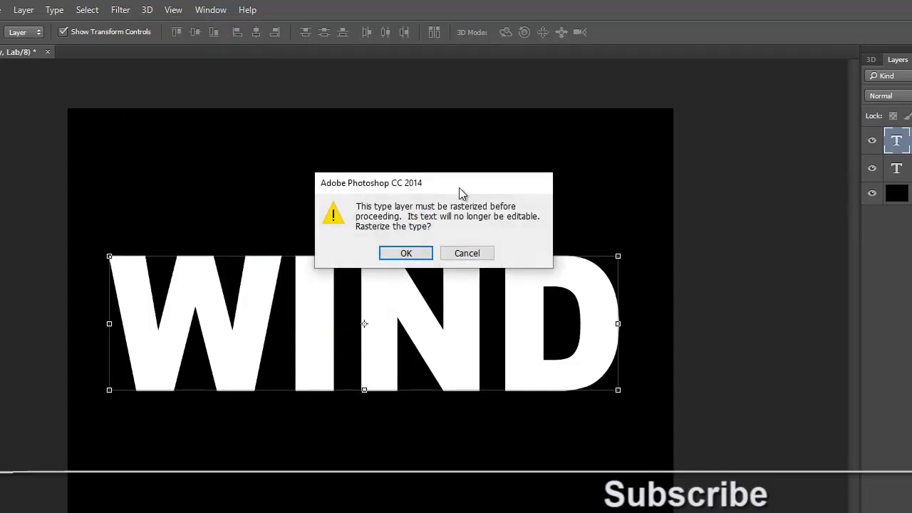
{"action": "left_click_drag", "start_coordinate": [464, 193], "coordinate": [655, 153]}
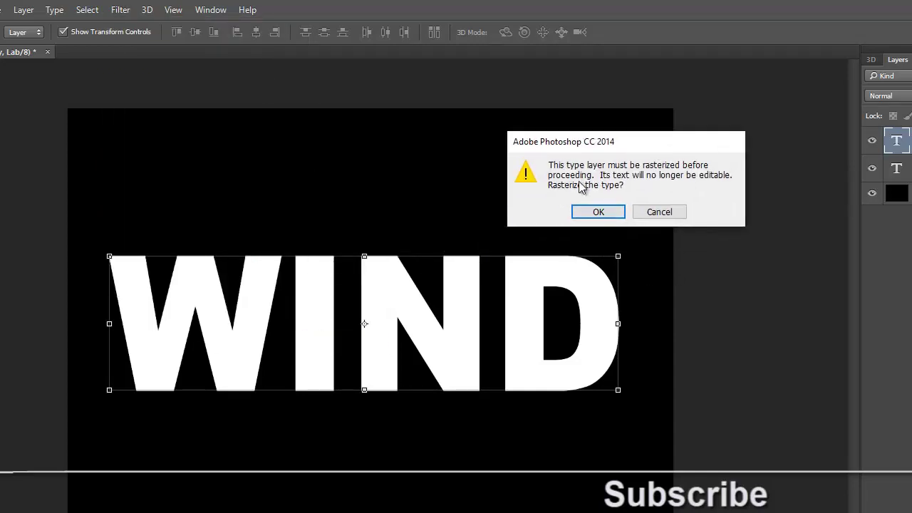
{"action": "left_click", "coordinate": [598, 212]}
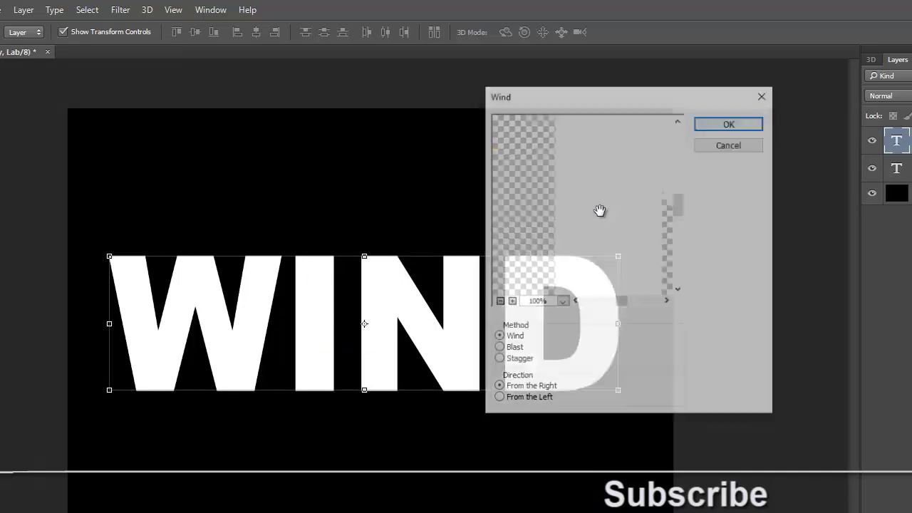
{"action": "left_click_drag", "start_coordinate": [619, 98], "coordinate": [628, 90]}
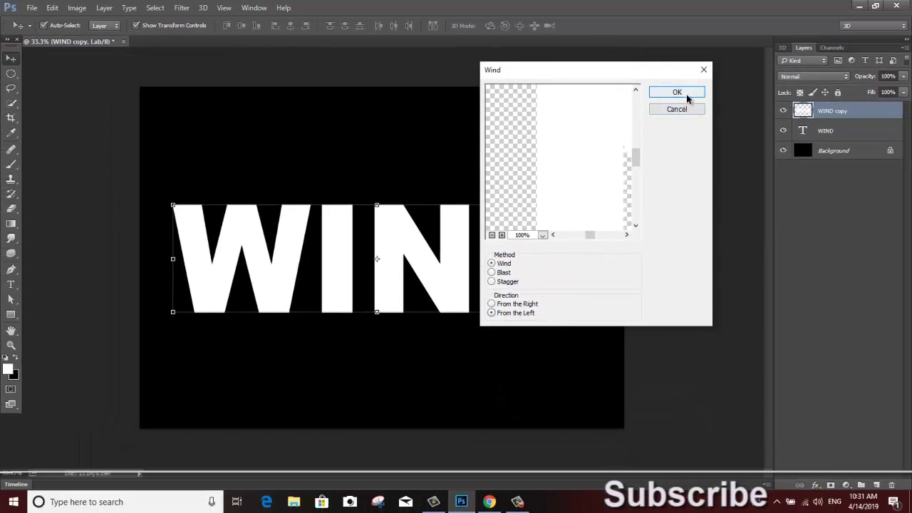
{"action": "left_click", "coordinate": [677, 93]}
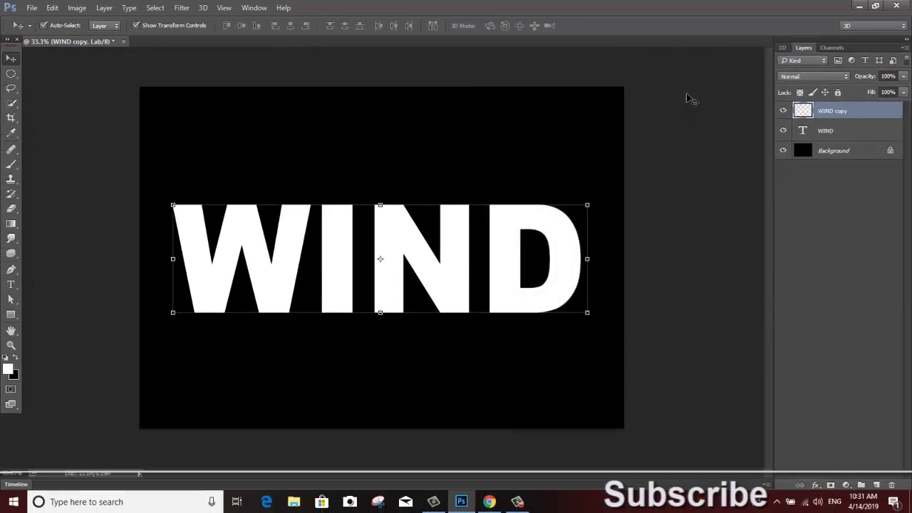
- Apply a second Wind filter pass from the left to the WIND copy
{"action": "left_click", "coordinate": [181, 8]}
{"action": "mouse_move", "coordinate": [190, 199]}
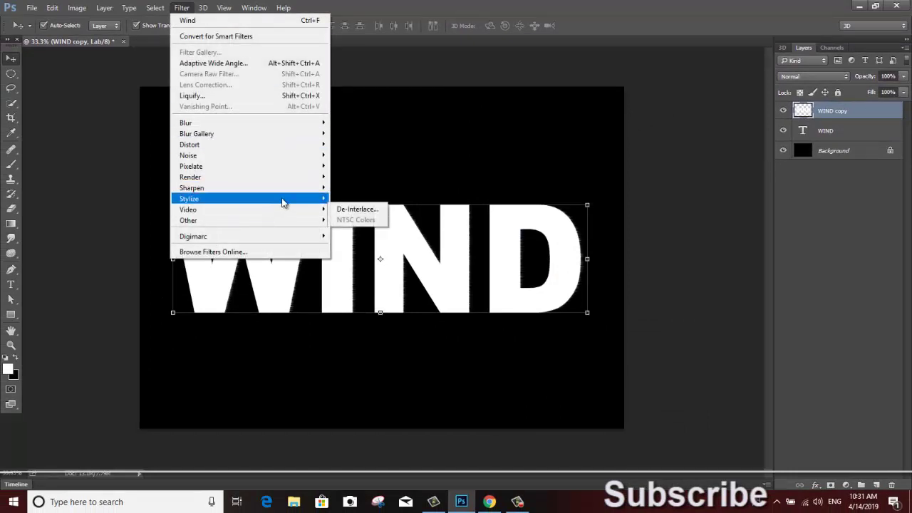
{"action": "left_click", "coordinate": [369, 275]}
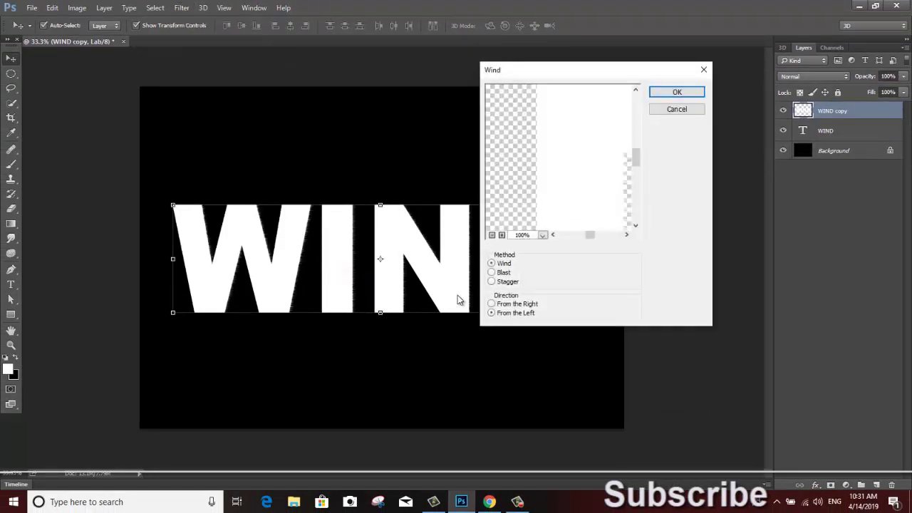
{"action": "left_click", "coordinate": [519, 313]}
{"action": "left_click", "coordinate": [674, 91]}
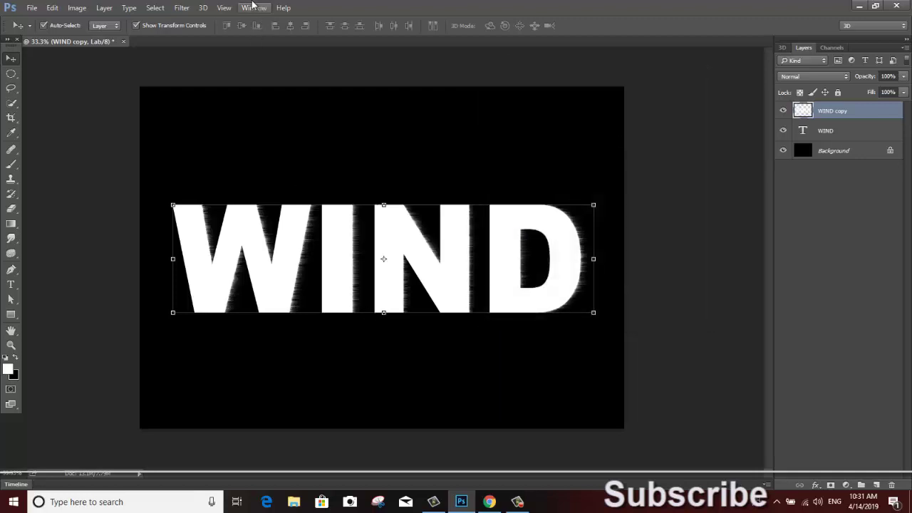
- Repeat the last Wind filter three more times to lengthen the streaks
{"action": "left_click", "coordinate": [182, 10]}
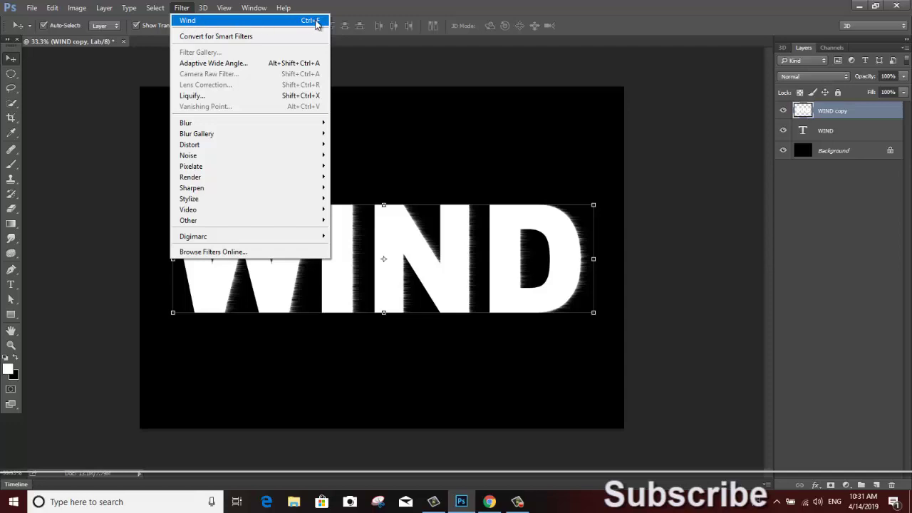
{"action": "left_click", "coordinate": [314, 21]}
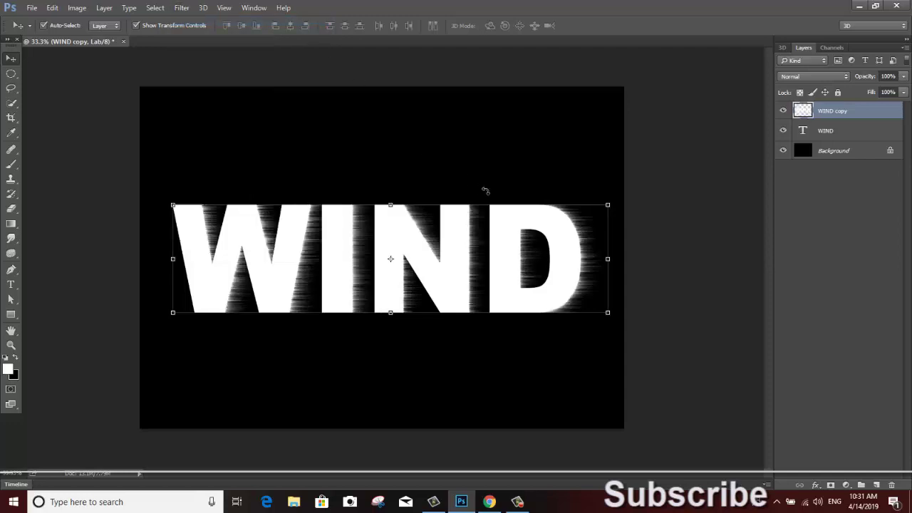
{"action": "key", "text": "ctrl+f"}
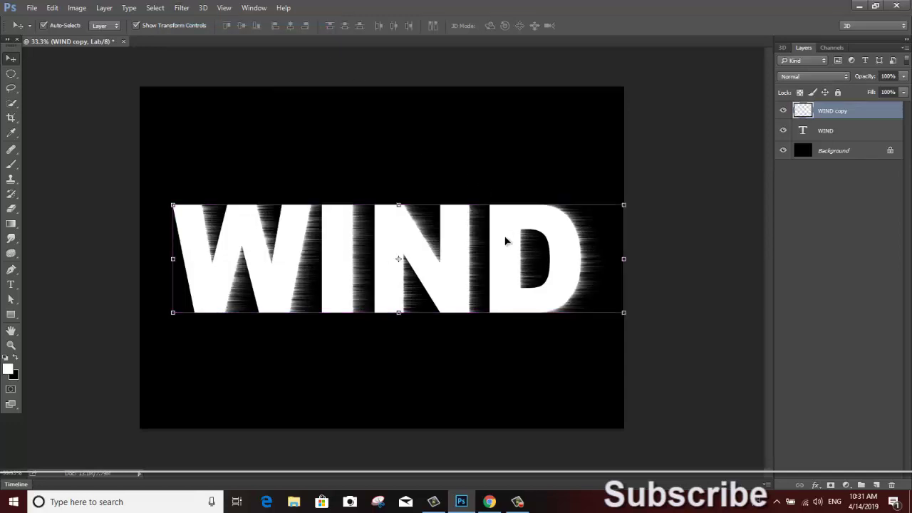
{"action": "key", "text": "ctrl+f"}
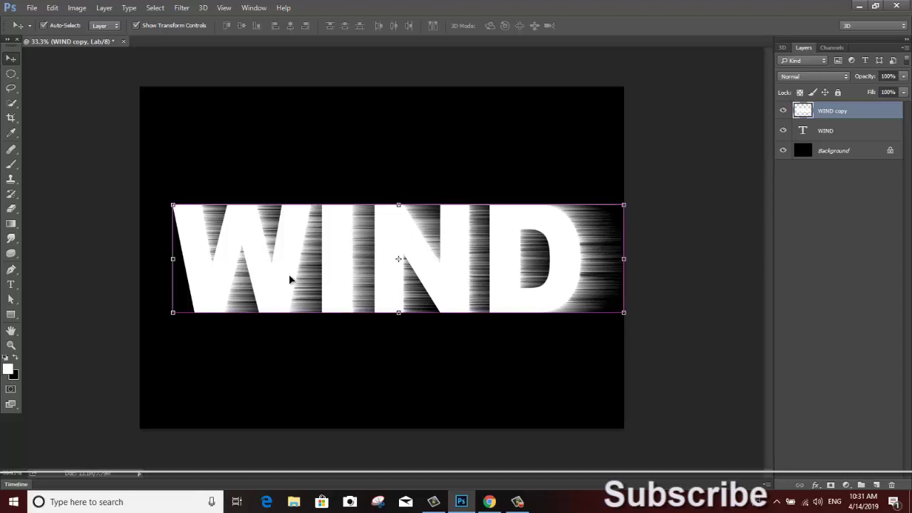
- Rotate the streaked WIND copy 90° clockwise with Free Transform and commit
{"action": "key", "text": "ctrl+t"}
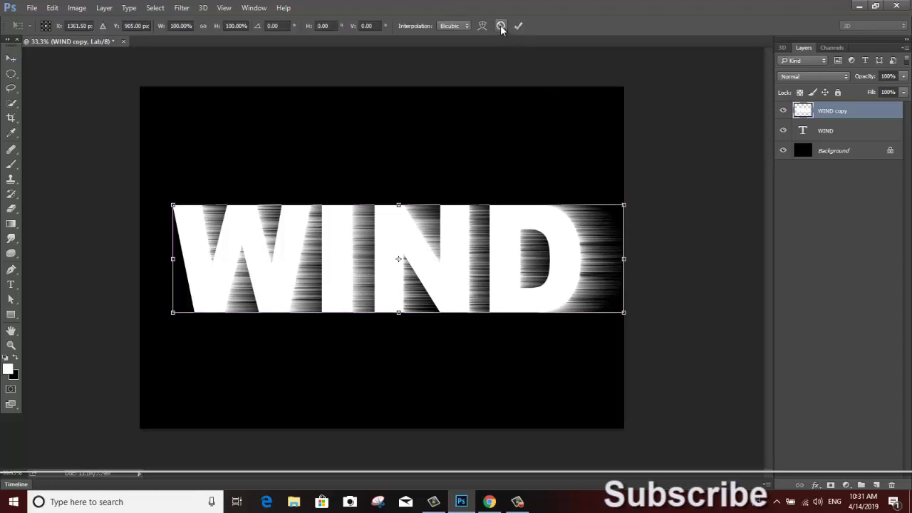
{"action": "left_click", "coordinate": [501, 26]}
{"action": "left_click", "coordinate": [53, 9]}
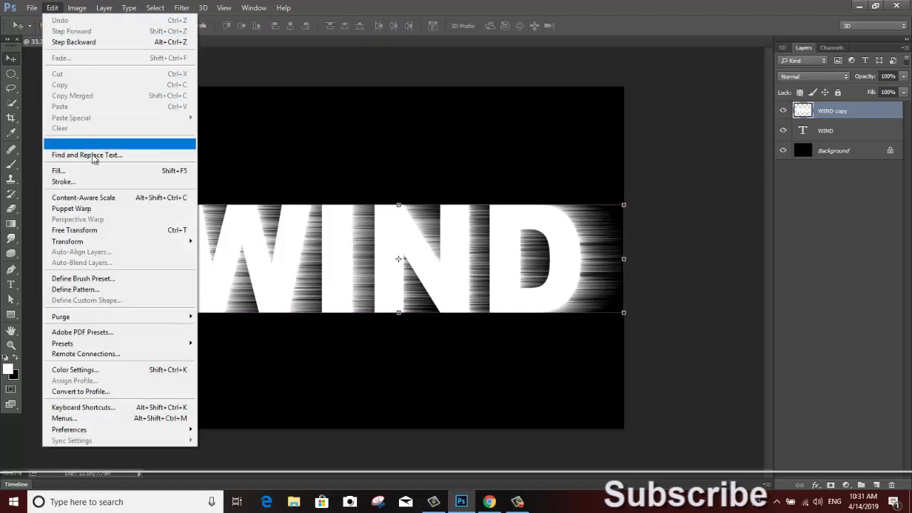
{"action": "left_click", "coordinate": [102, 230]}
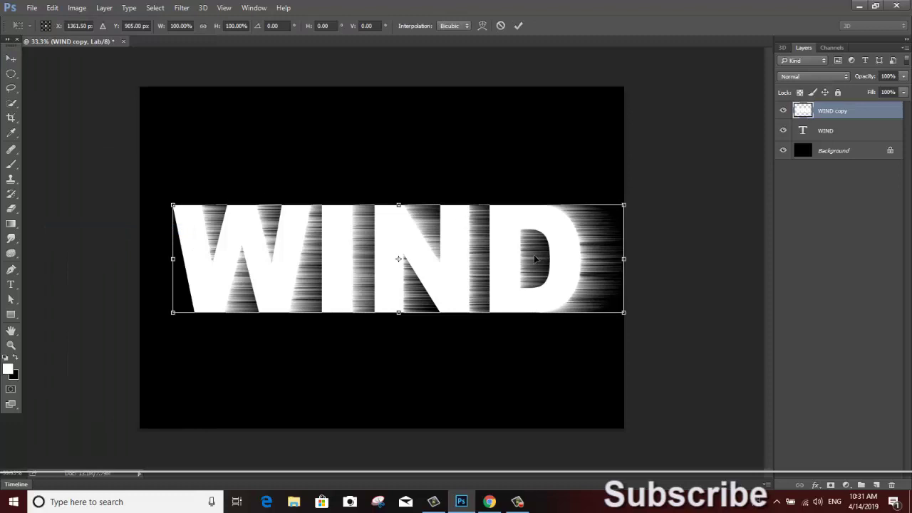
{"action": "right_click", "coordinate": [397, 235]}
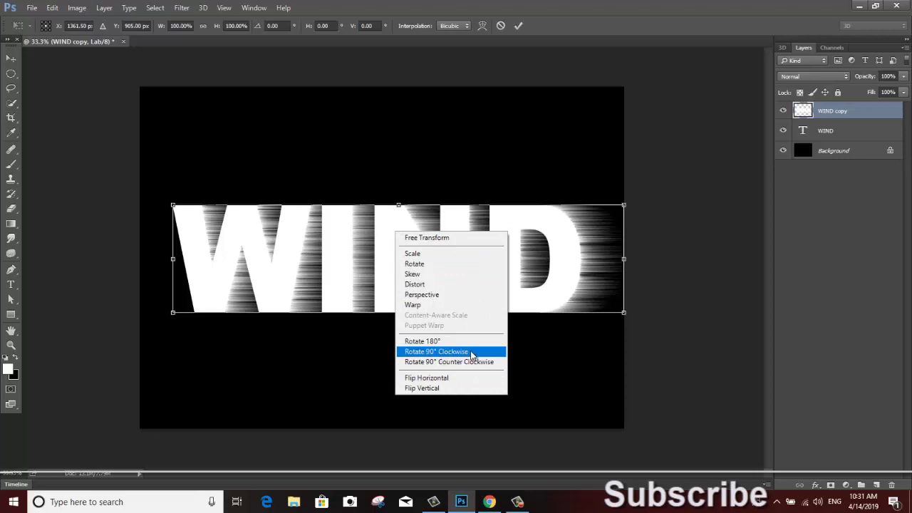
{"action": "left_click", "coordinate": [438, 353]}
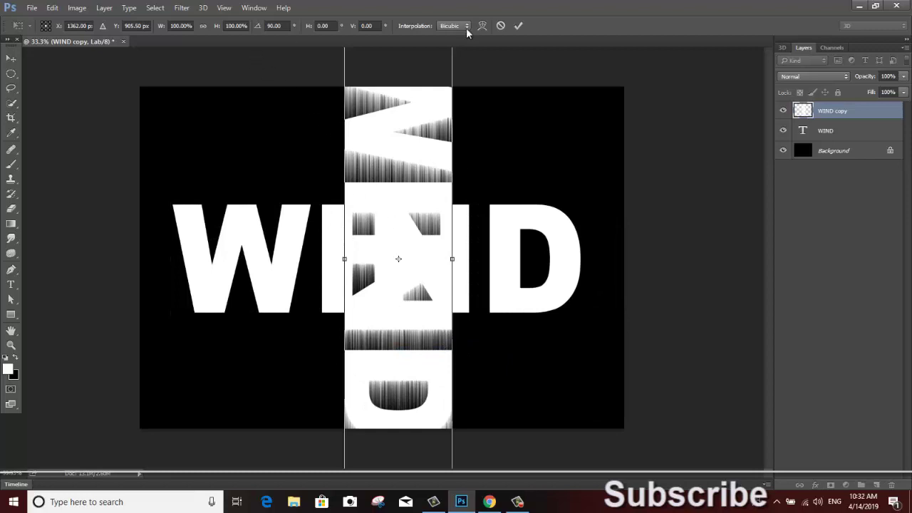
{"action": "left_click", "coordinate": [518, 26]}
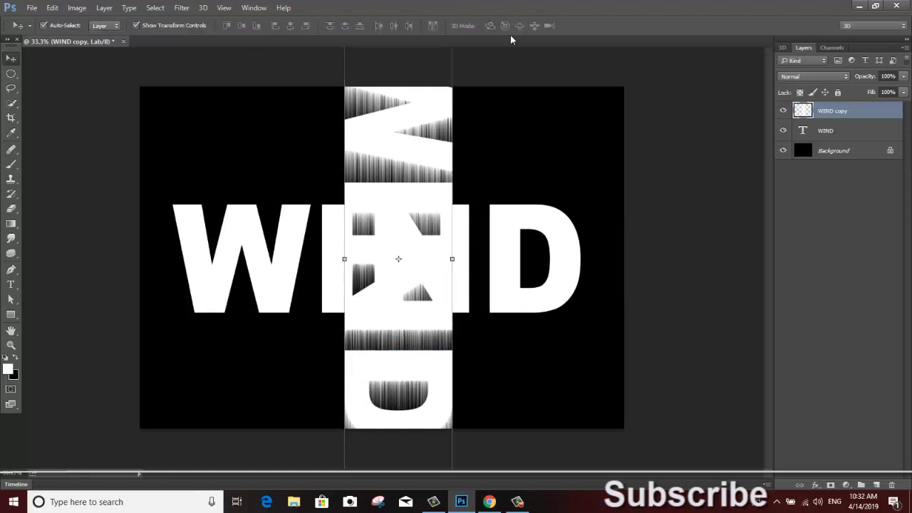
- Apply the Wind filter from the right to the rotated WIND copy
{"action": "left_click", "coordinate": [179, 8]}
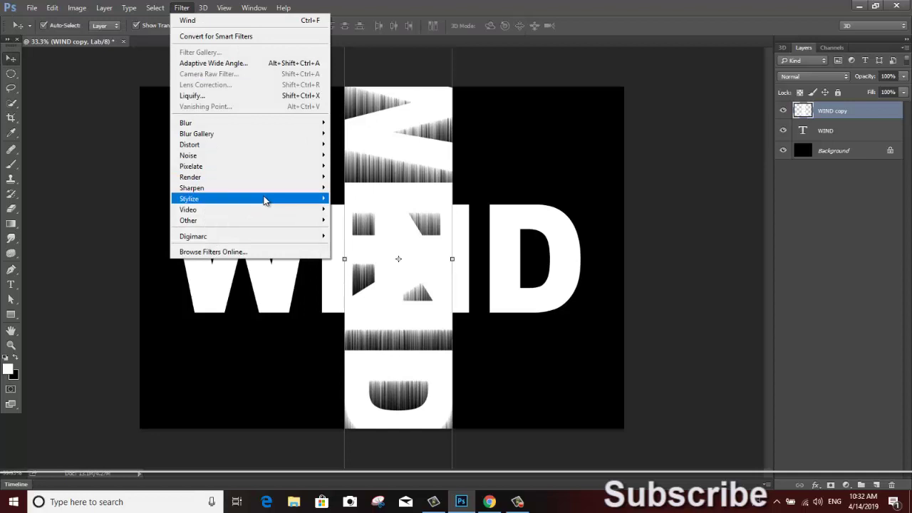
{"action": "mouse_move", "coordinate": [214, 199]}
{"action": "left_click", "coordinate": [368, 275]}
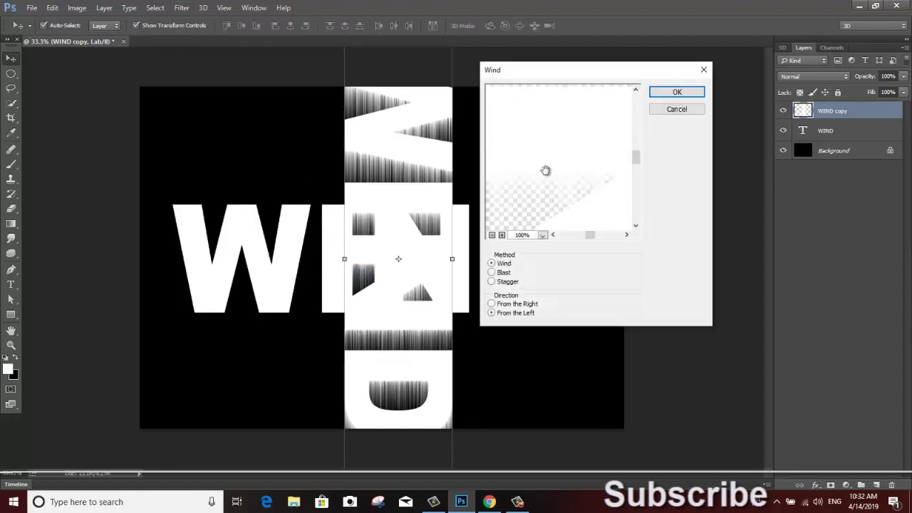
{"action": "left_click", "coordinate": [508, 308]}
{"action": "left_click", "coordinate": [663, 95]}
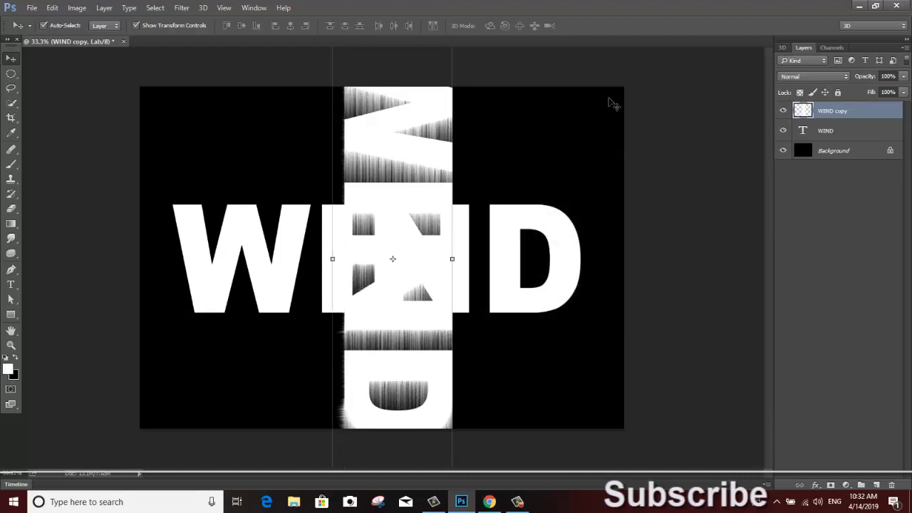
- Reapply the Wind filter three more times to extend the side streaks
{"action": "left_click", "coordinate": [181, 8]}
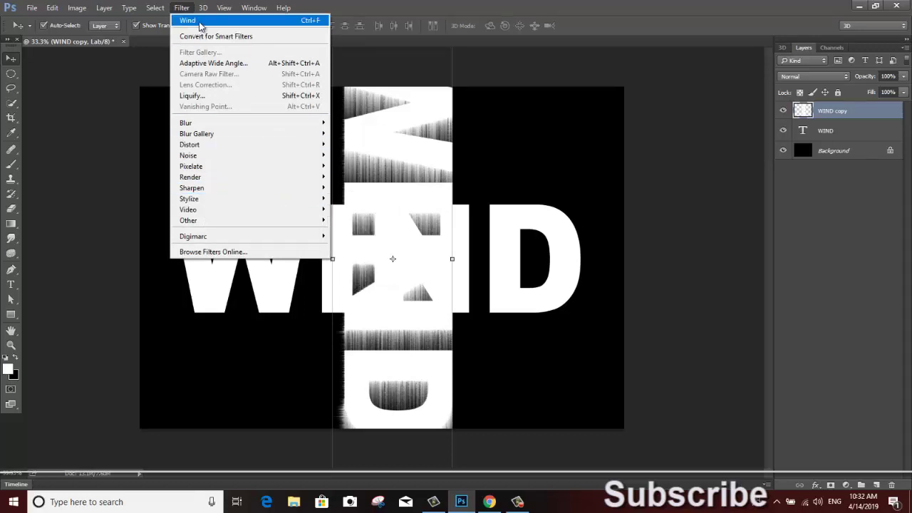
{"action": "left_click", "coordinate": [313, 21]}
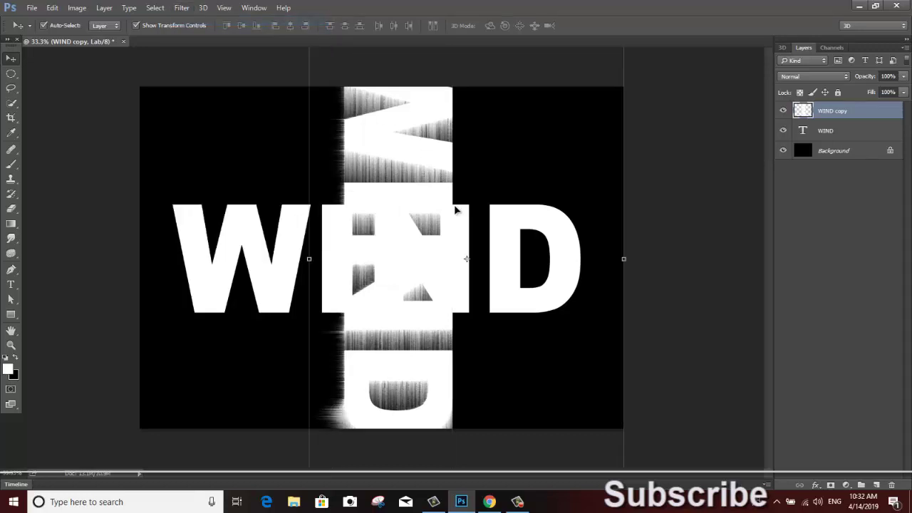
{"action": "key", "text": "ctrl"}
{"action": "key", "text": "ctrl+f"}
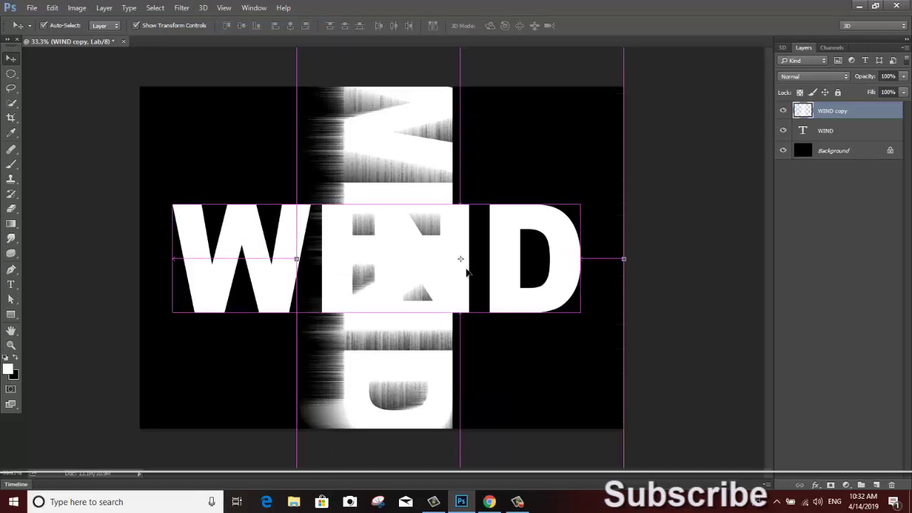
{"action": "key", "text": "ctrl+f"}
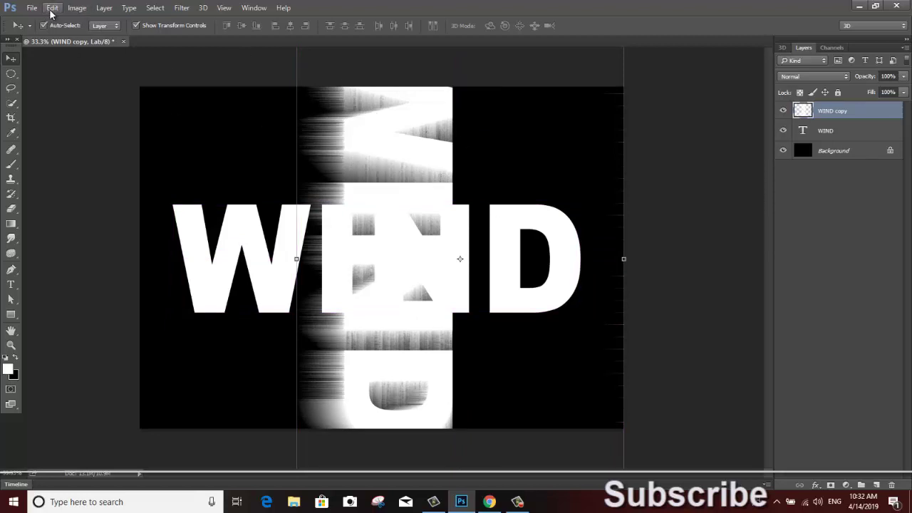
- Rotate the WIND copy 90° counter-clockwise, move it over the original letters, and apply
{"action": "left_click", "coordinate": [52, 8]}
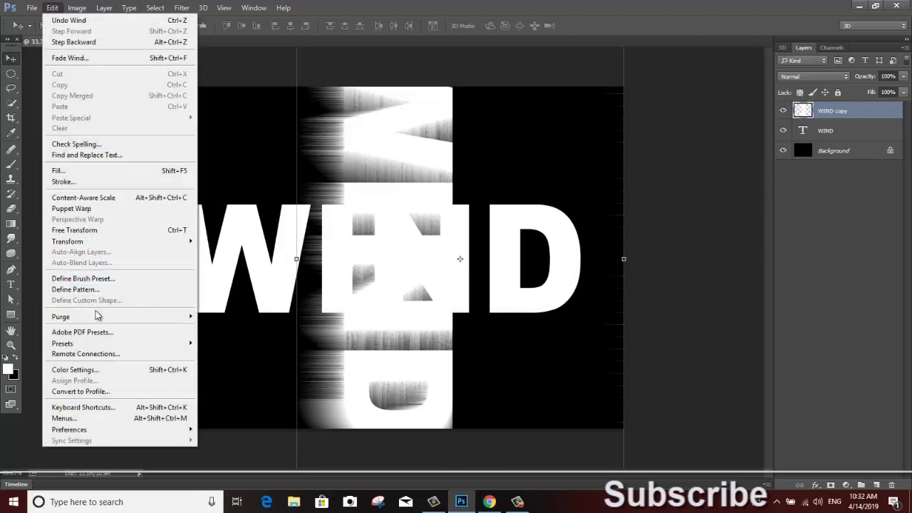
{"action": "mouse_move", "coordinate": [52, 8]}
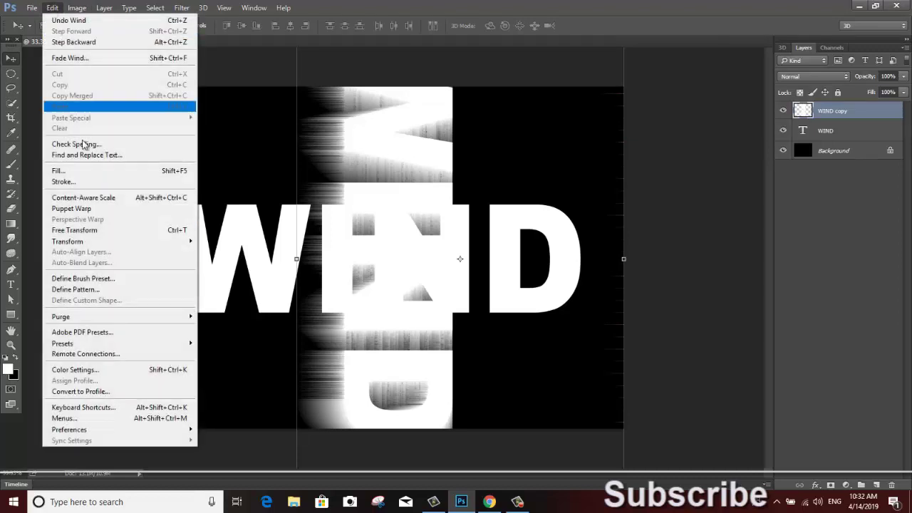
{"action": "left_click", "coordinate": [109, 229]}
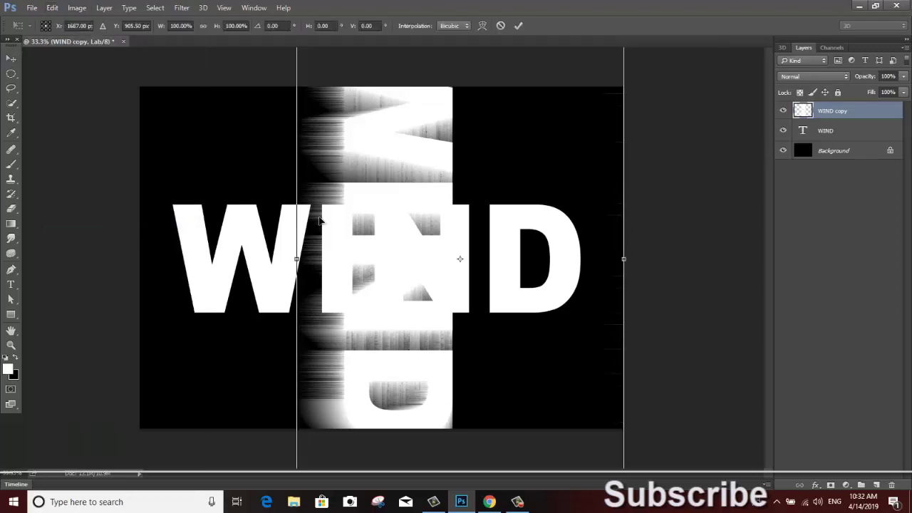
{"action": "right_click", "coordinate": [402, 251]}
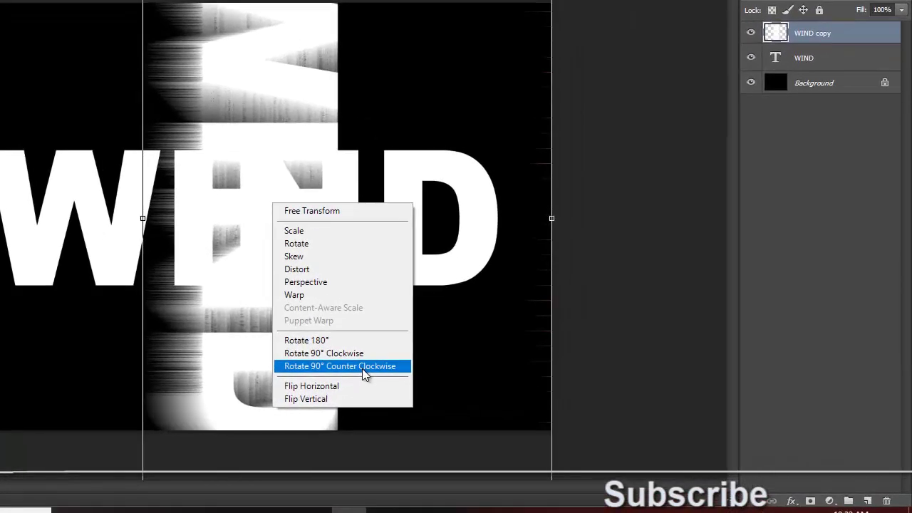
{"action": "left_click", "coordinate": [384, 369]}
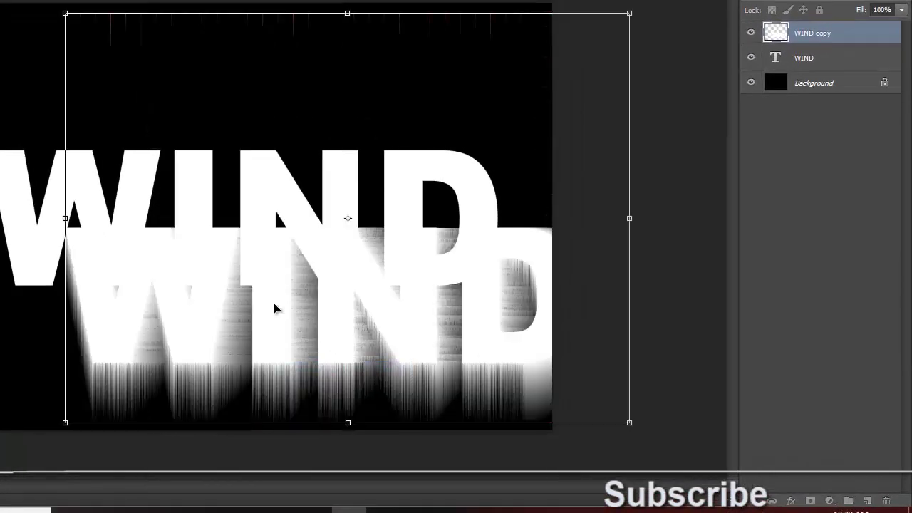
{"action": "mouse_move", "coordinate": [194, 288]}
{"action": "left_mouse_down"}
{"action": "mouse_move", "coordinate": [122, 226]}
{"action": "mouse_move", "coordinate": [122, 207]}
{"action": "left_mouse_up"}
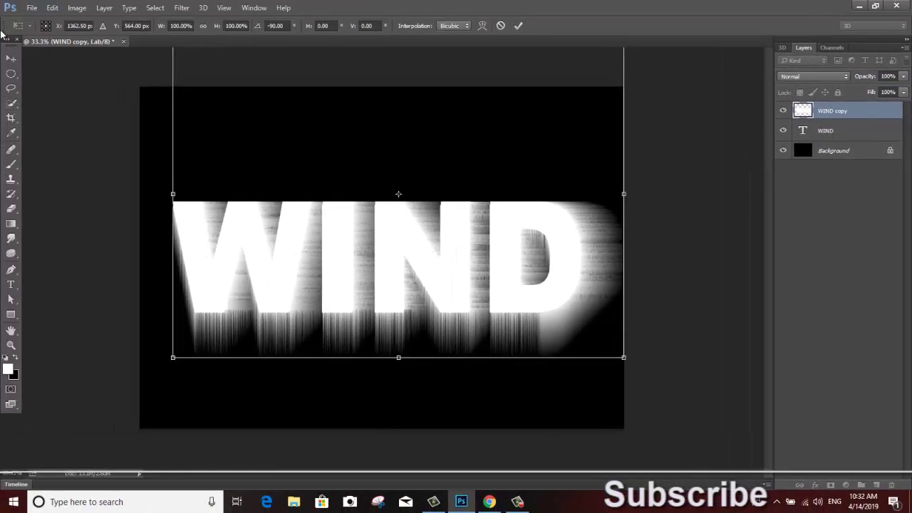
{"action": "left_click", "coordinate": [11, 60]}
{"action": "left_click", "coordinate": [553, 161]}
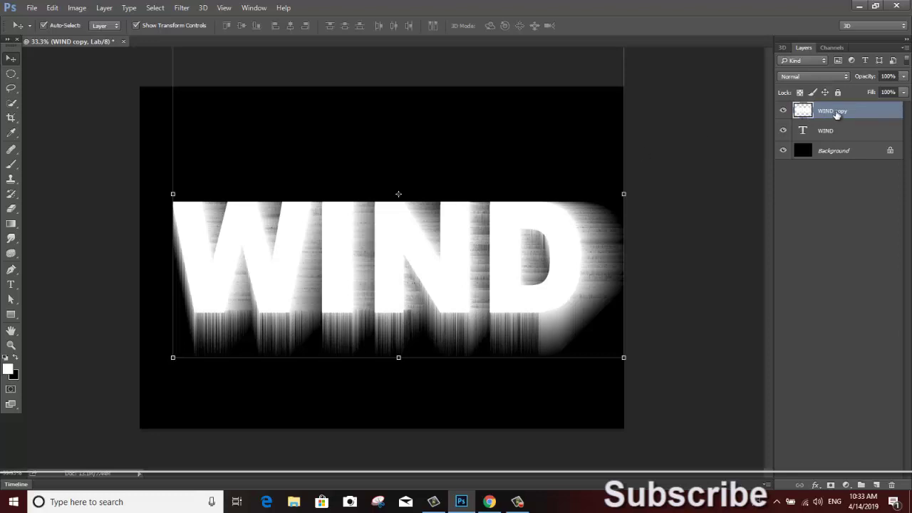
- Open the WIND copy layer's Layer Style and enable Color Overlay
{"action": "right_click", "coordinate": [836, 114]}
{"action": "left_click", "coordinate": [880, 252]}
{"action": "right_click", "coordinate": [836, 110]}
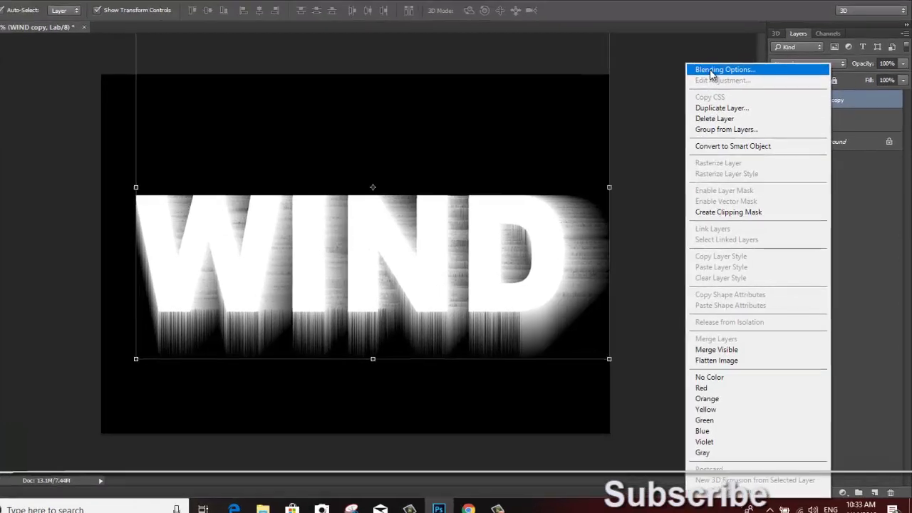
{"action": "left_click", "coordinate": [720, 70]}
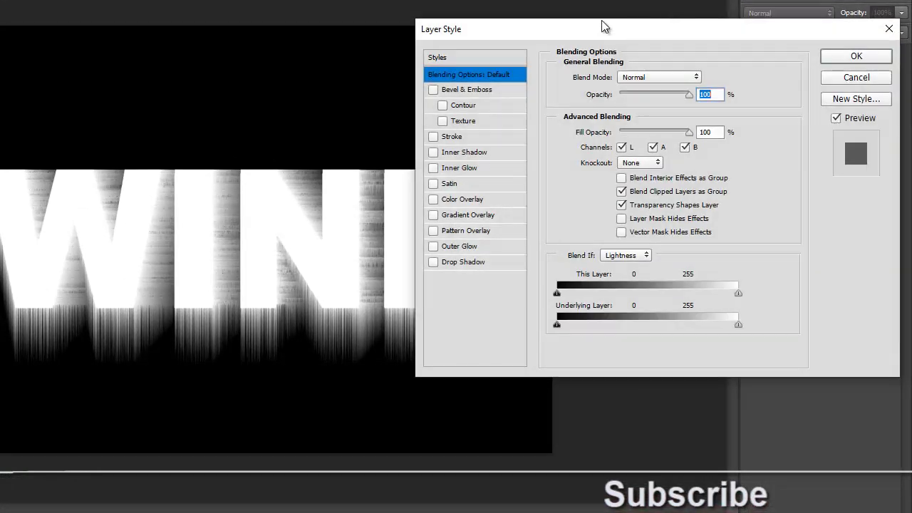
{"action": "left_click_drag", "start_coordinate": [601, 27], "coordinate": [587, 9]}
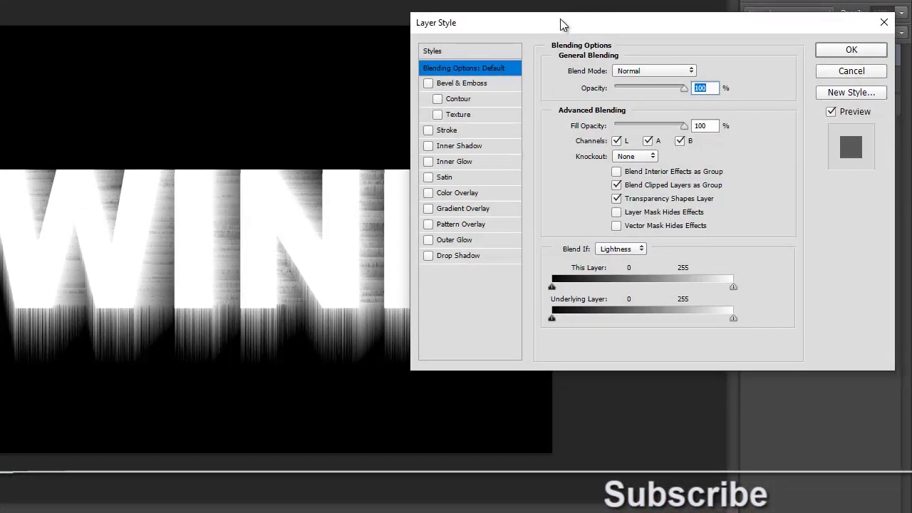
{"action": "left_click", "coordinate": [441, 189]}
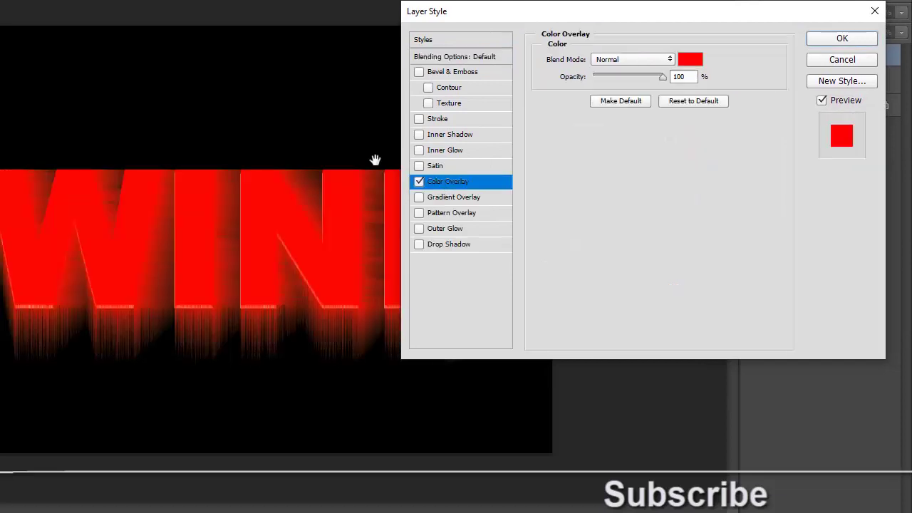
- Set the overlay colour to cyan #00d2ff and confirm the layer style
{"action": "left_click", "coordinate": [689, 59]}
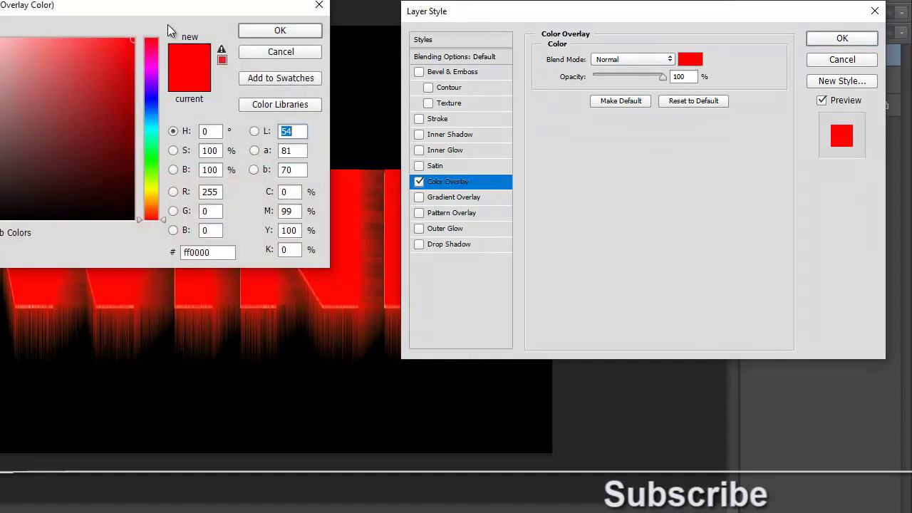
{"action": "left_click_drag", "start_coordinate": [232, 5], "coordinate": [730, 118]}
{"action": "left_click", "coordinate": [647, 216]}
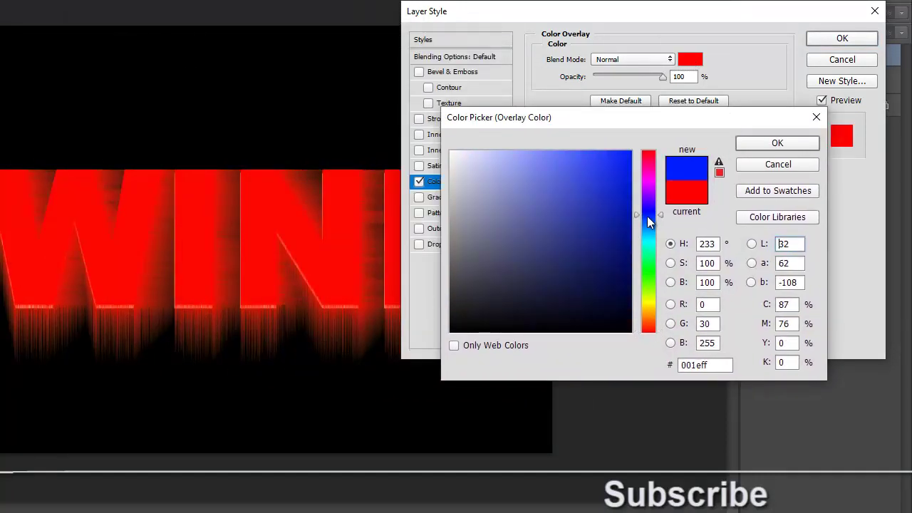
{"action": "left_click_drag", "start_coordinate": [648, 216], "coordinate": [645, 236]}
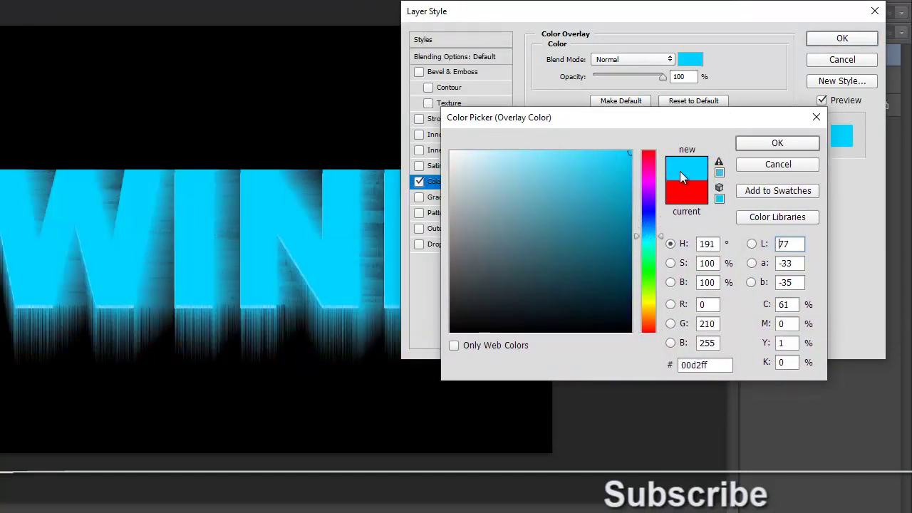
{"action": "left_click_drag", "start_coordinate": [619, 170], "coordinate": [652, 149]}
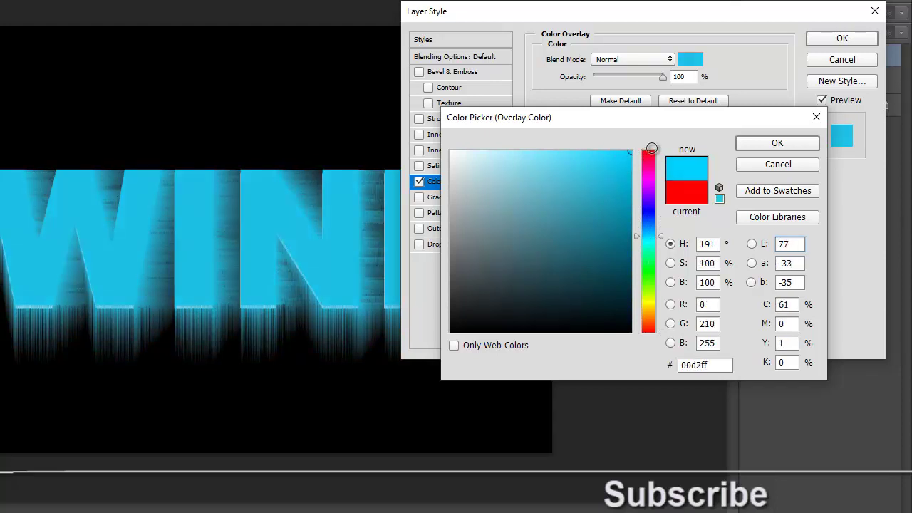
{"action": "left_click", "coordinate": [786, 144]}
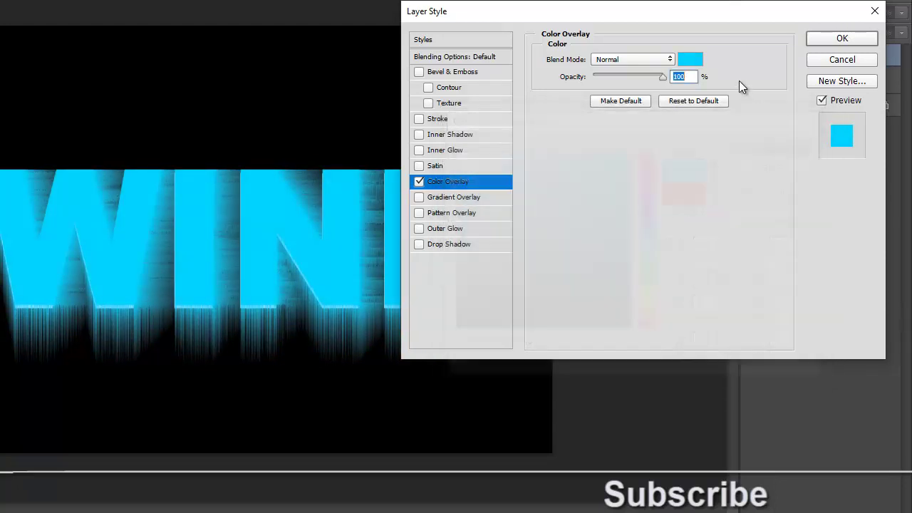
{"action": "left_click", "coordinate": [841, 37]}
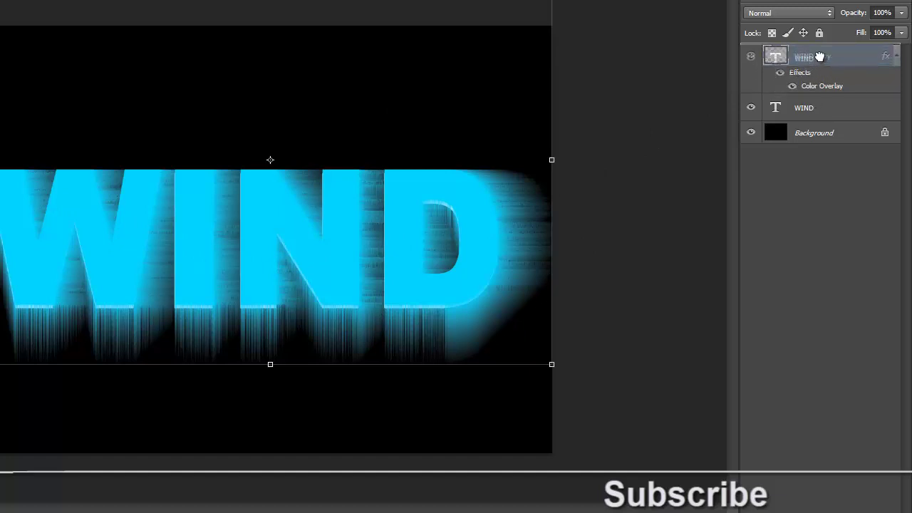
- Drag the WIND text layer above WIND copy so white letters overlay the cyan streaks
{"action": "left_click_drag", "start_coordinate": [815, 113], "coordinate": [821, 60]}
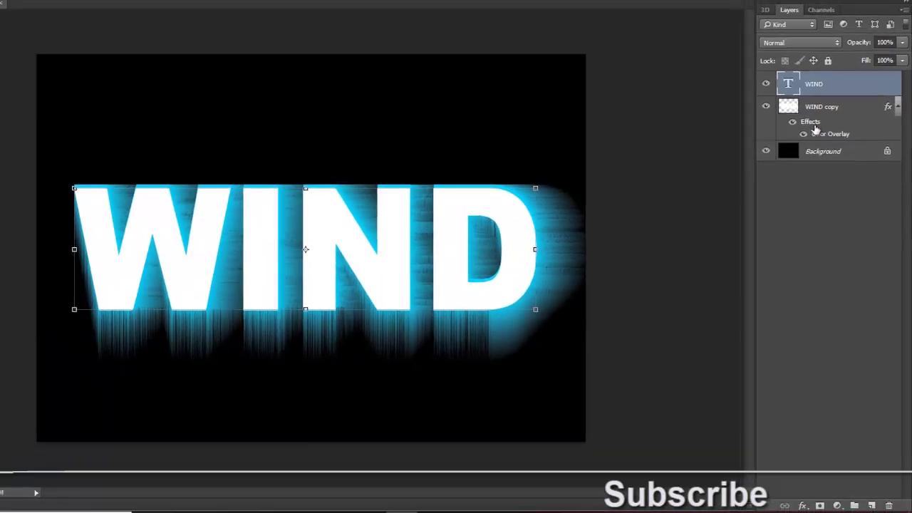
{"action": "scroll", "coordinate": [347, 315], "scroll_direction": "up", "scroll_amount": 1}
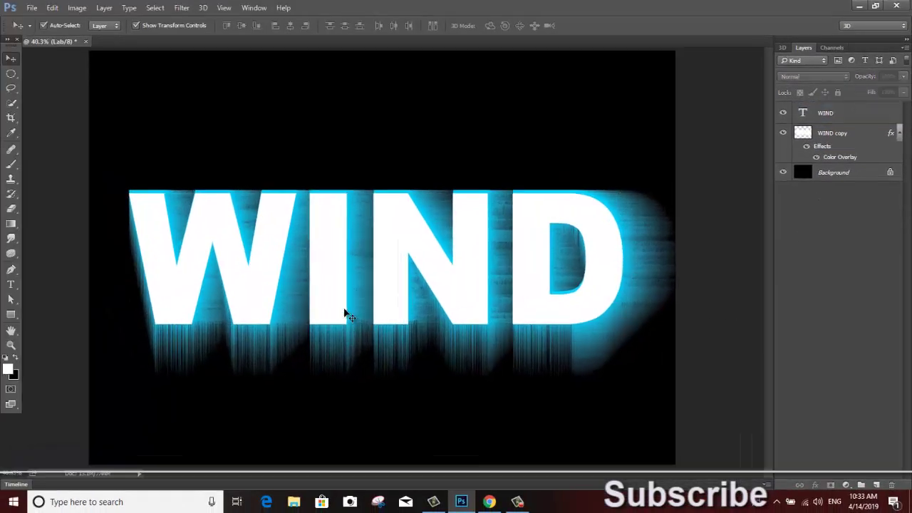
{"action": "scroll", "coordinate": [537, 380], "scroll_direction": "up", "scroll_amount": 1}
{"action": "scroll", "coordinate": [526, 335], "scroll_direction": "down", "scroll_amount": 1}
{"action": "scroll", "coordinate": [521, 320], "scroll_direction": "down", "scroll_amount": 1}
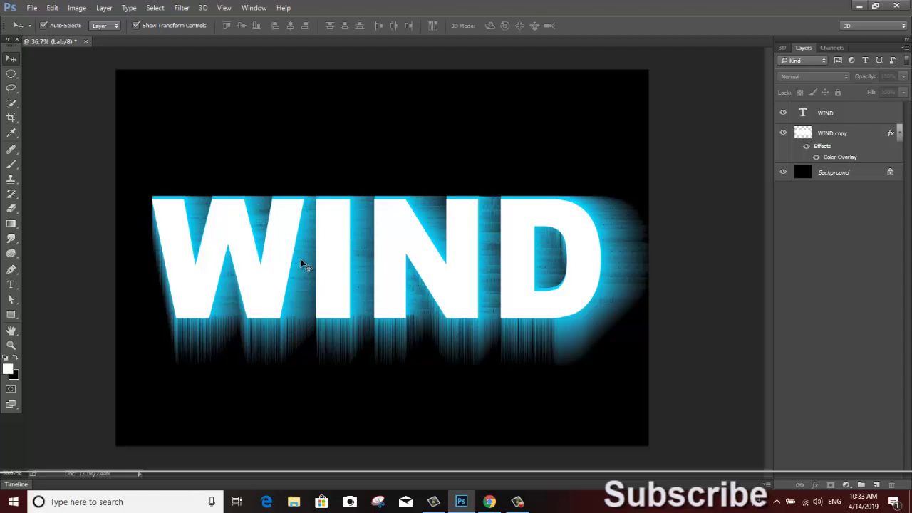
{"action": "scroll", "coordinate": [413, 357], "scroll_direction": "up", "scroll_amount": 1}
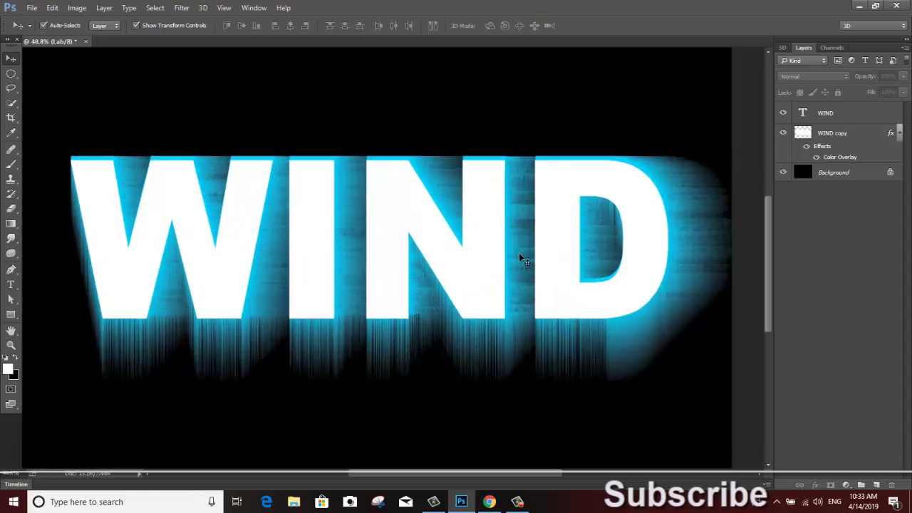
{"action": "scroll", "coordinate": [519, 256], "scroll_direction": "down", "scroll_amount": 1}
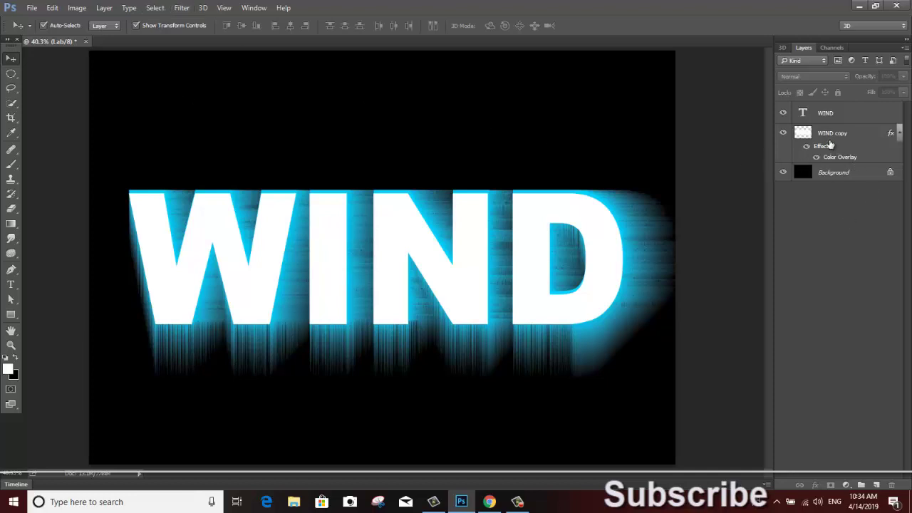
- Browse the Filter menu without applying a filter, then select the Move tool and the Background layer
{"action": "left_click", "coordinate": [849, 114]}
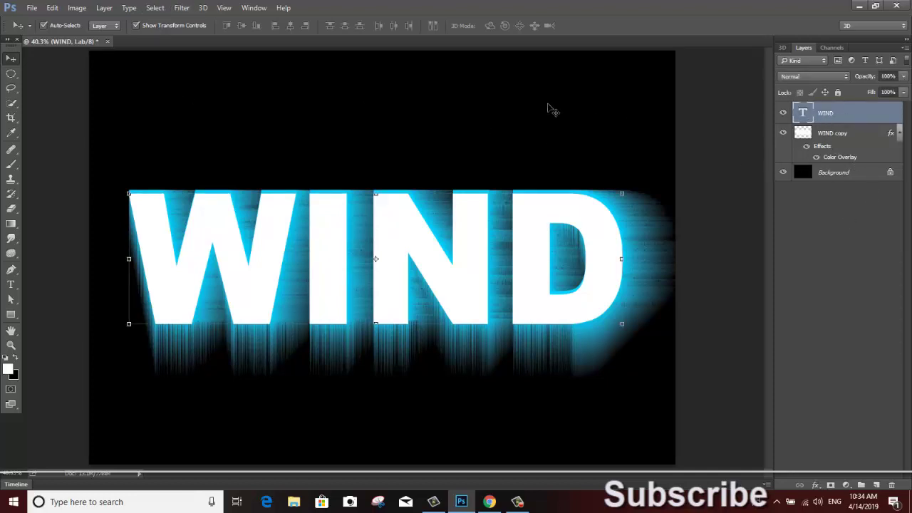
{"action": "left_click", "coordinate": [849, 176]}
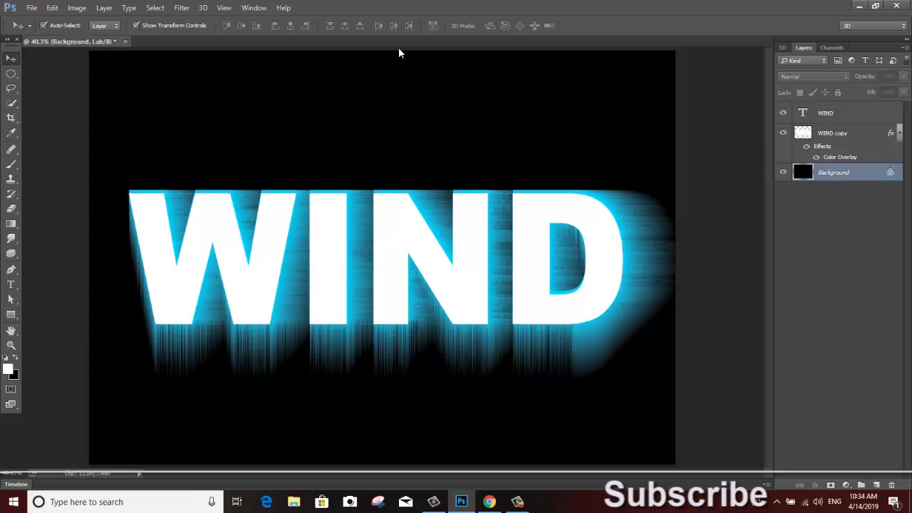
{"action": "left_click", "coordinate": [182, 8]}
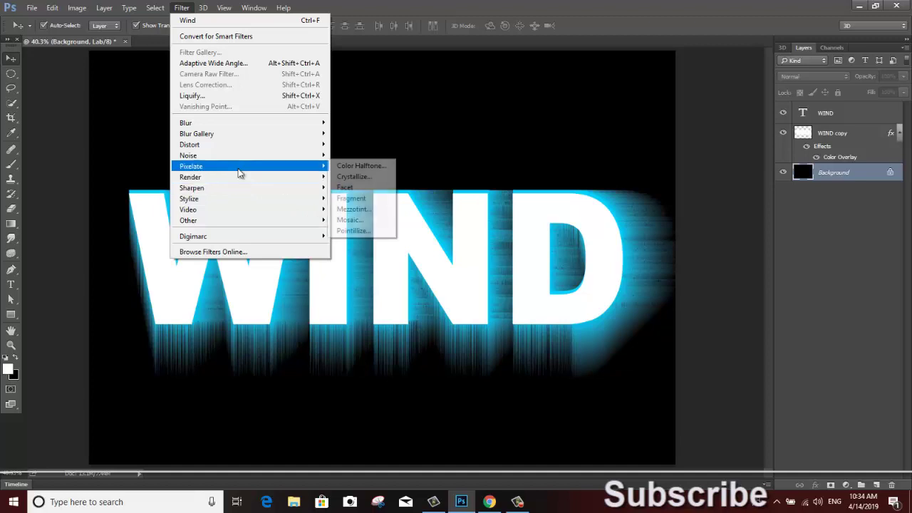
{"action": "mouse_move", "coordinate": [214, 177]}
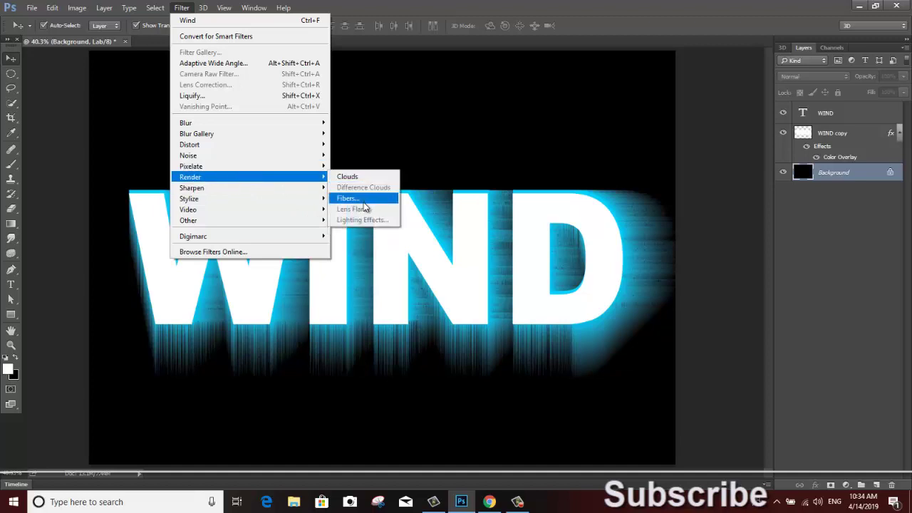
{"action": "left_click", "coordinate": [839, 200]}
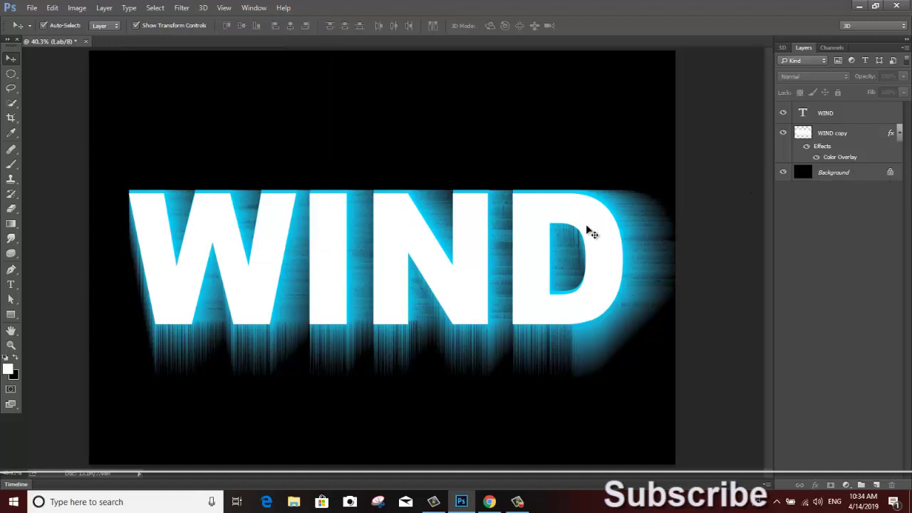
{"action": "left_click", "coordinate": [11, 61]}
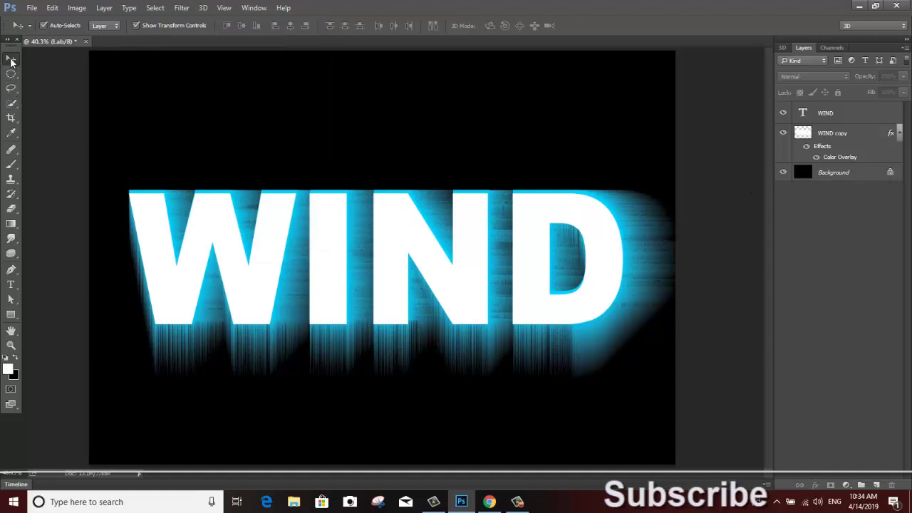
{"action": "left_click", "coordinate": [860, 176]}
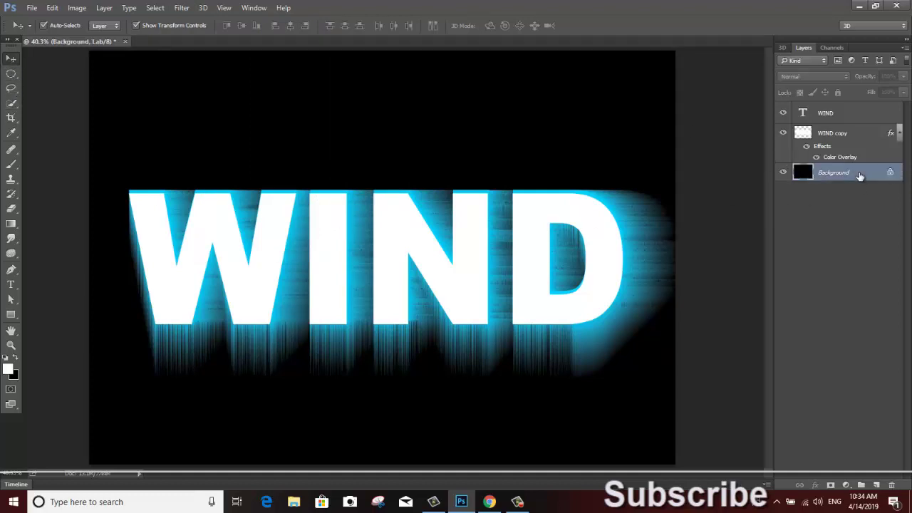
- Check the Render filters without applying one, then add an empty Layer 1 above Background
{"action": "left_click", "coordinate": [182, 8]}
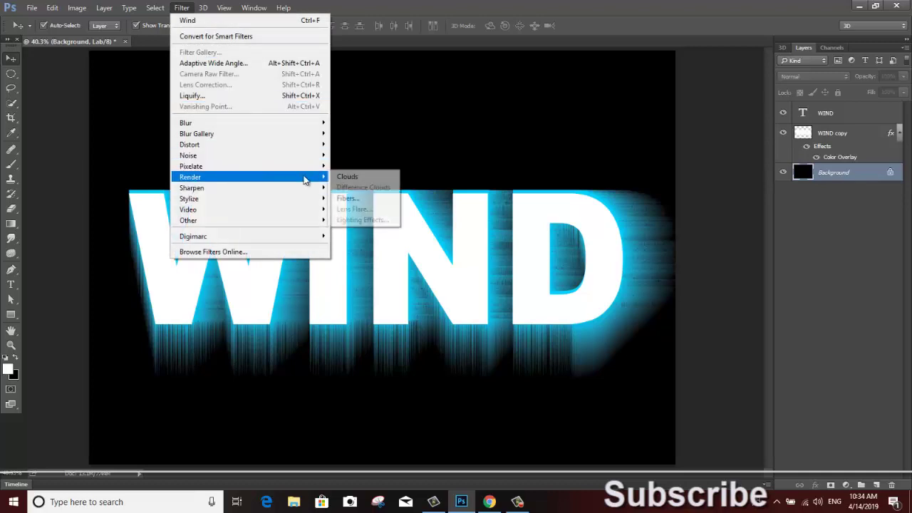
{"action": "mouse_move", "coordinate": [214, 177]}
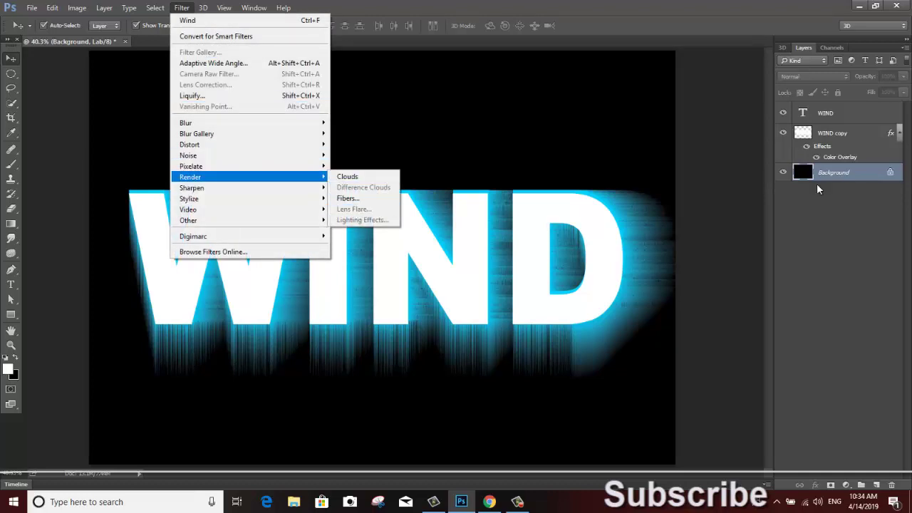
{"action": "left_click", "coordinate": [834, 112]}
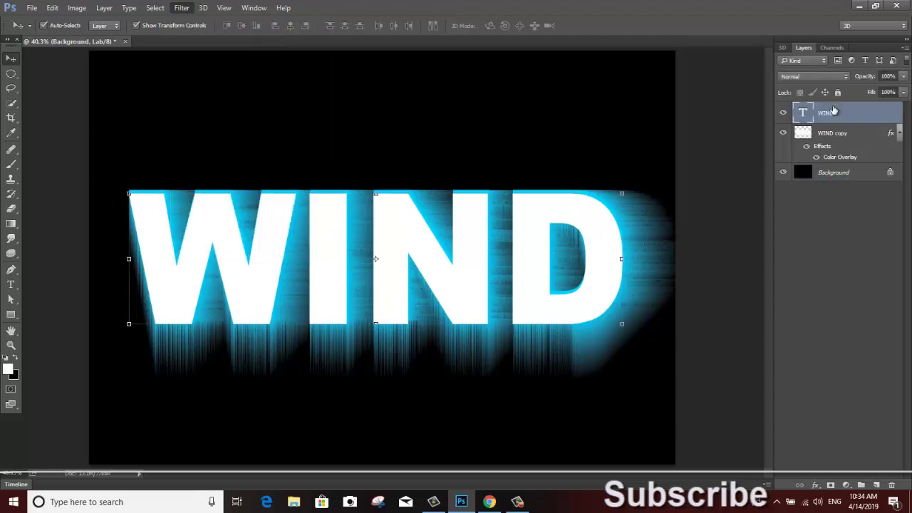
{"action": "left_click", "coordinate": [183, 8]}
{"action": "mouse_move", "coordinate": [214, 177]}
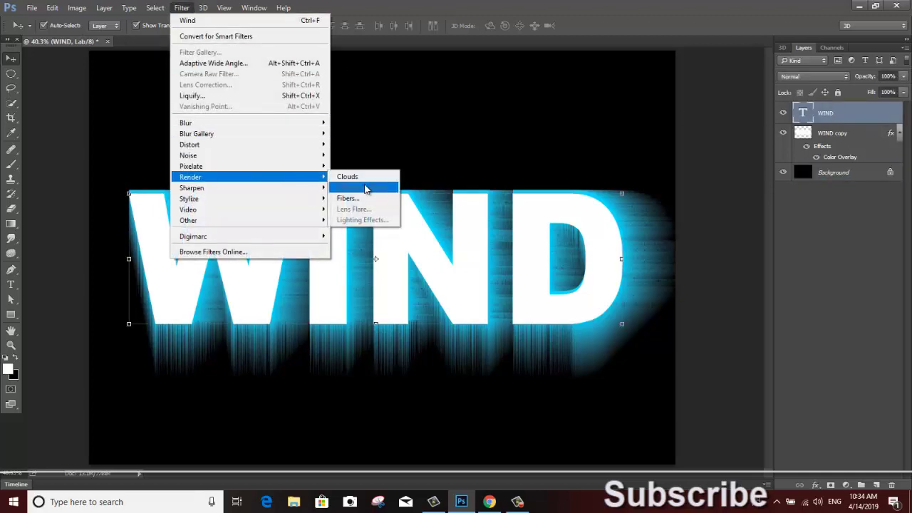
{"action": "left_click", "coordinate": [761, 311]}
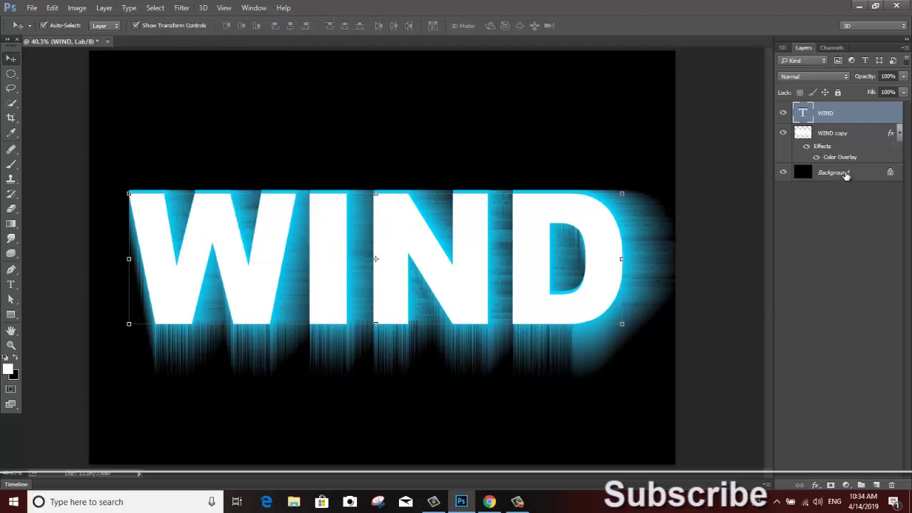
{"action": "left_click", "coordinate": [844, 173]}
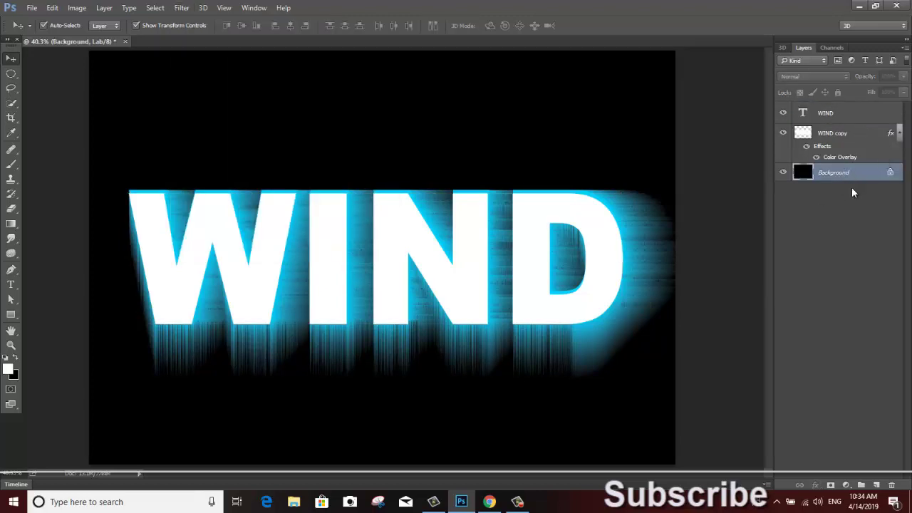
{"action": "left_click", "coordinate": [877, 486]}
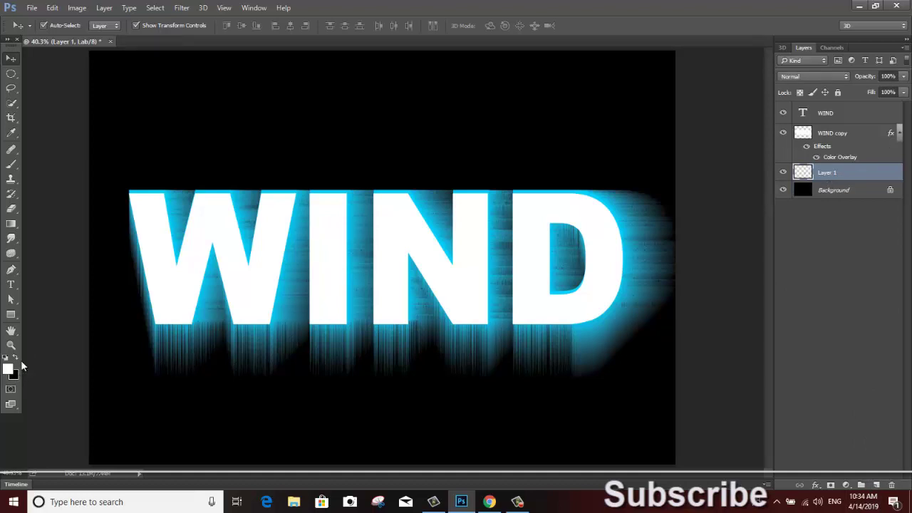
- Fill Layer 1 with black and browse the Render filters without applying one
{"action": "key", "text": "ctrl+BackSpace"}
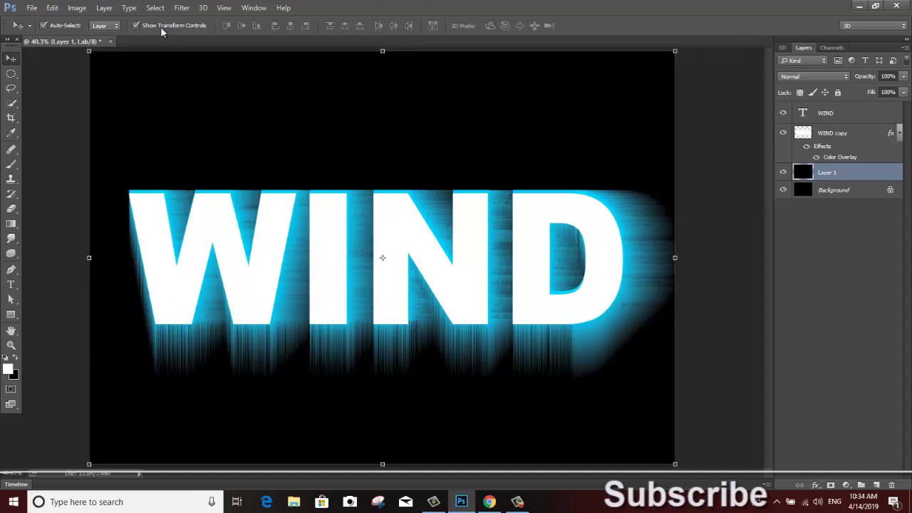
{"action": "left_click", "coordinate": [182, 8]}
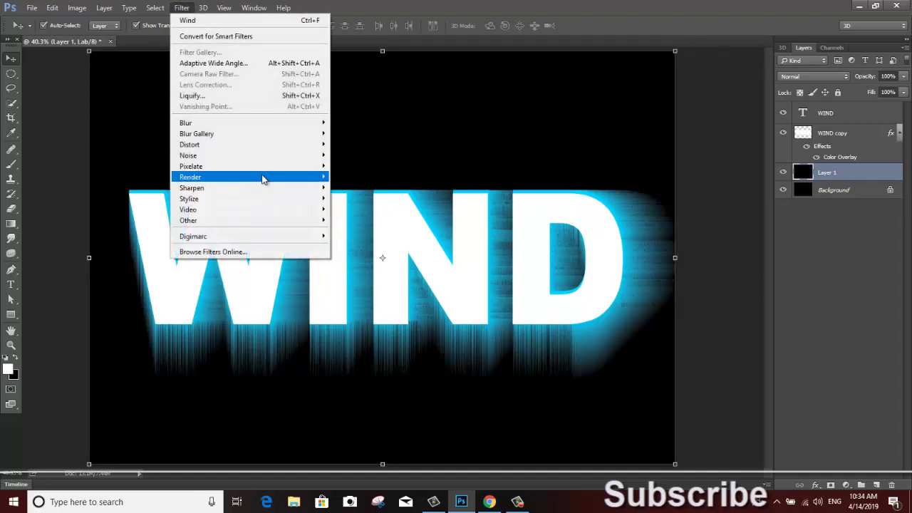
{"action": "mouse_move", "coordinate": [190, 177]}
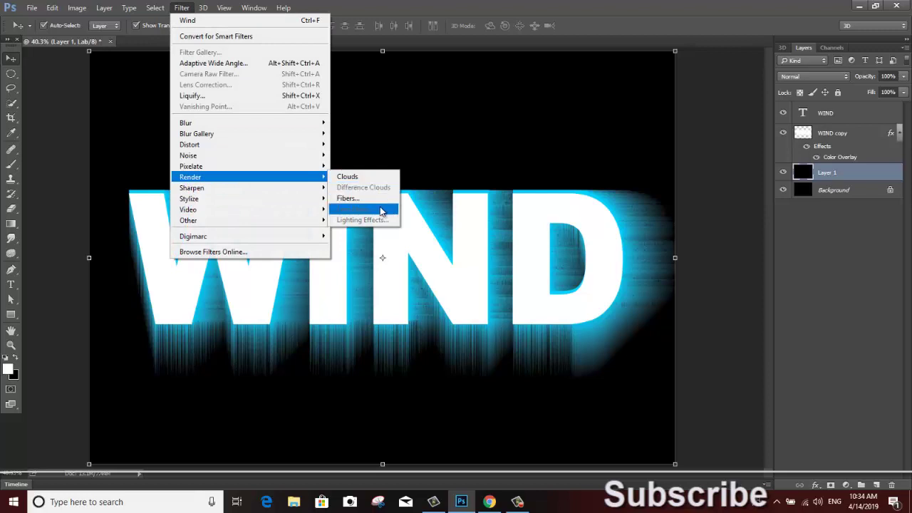
{"action": "left_click", "coordinate": [729, 225]}
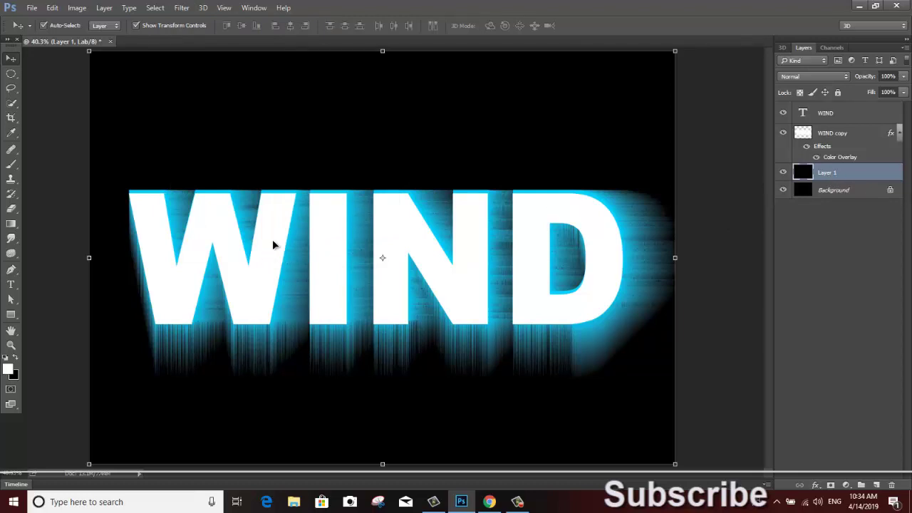
- Delete Layer 1 and confirm, leaving WIND, WIND copy and Background
{"action": "right_click", "coordinate": [842, 177]}
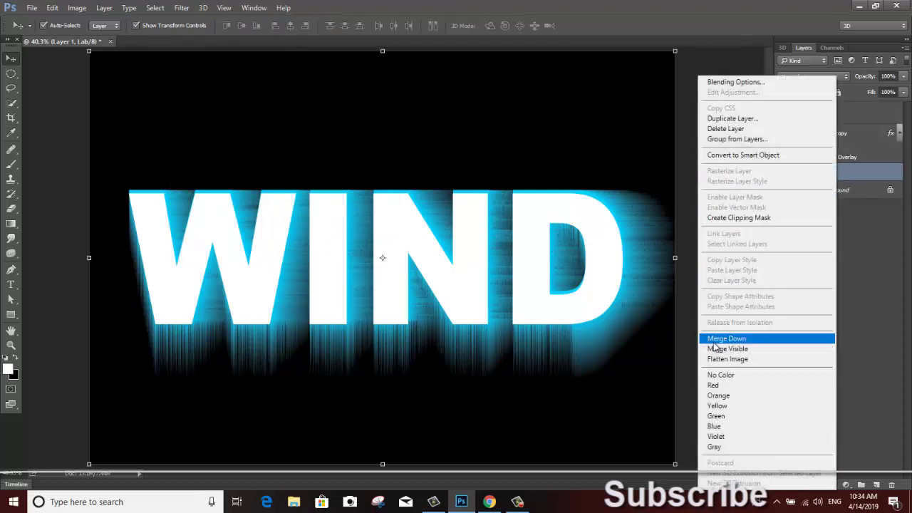
{"action": "left_click", "coordinate": [720, 129]}
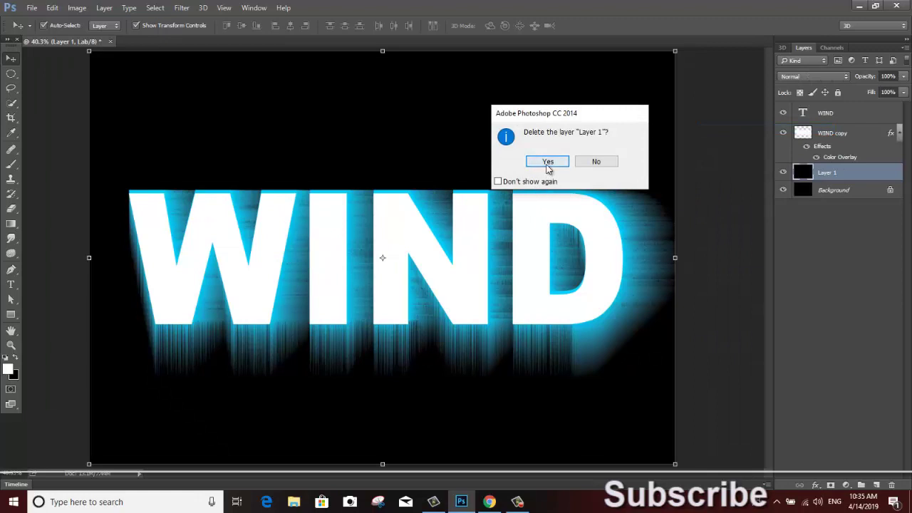
{"action": "left_click", "coordinate": [548, 161]}
{"action": "left_click", "coordinate": [518, 501]}
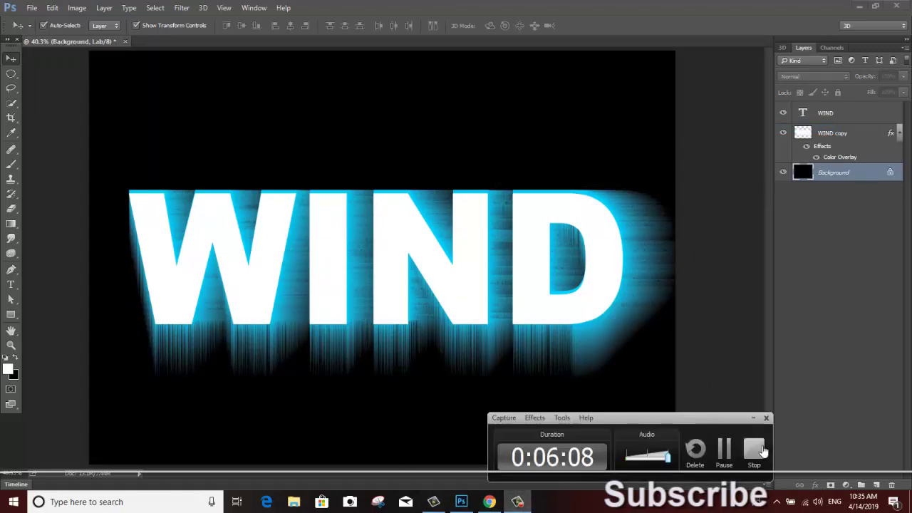
{"action": "left_click", "coordinate": [757, 449]}
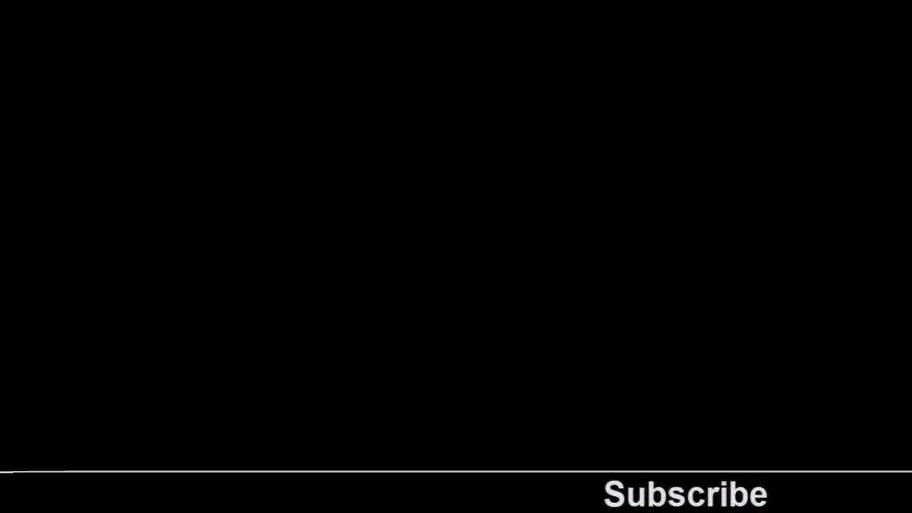